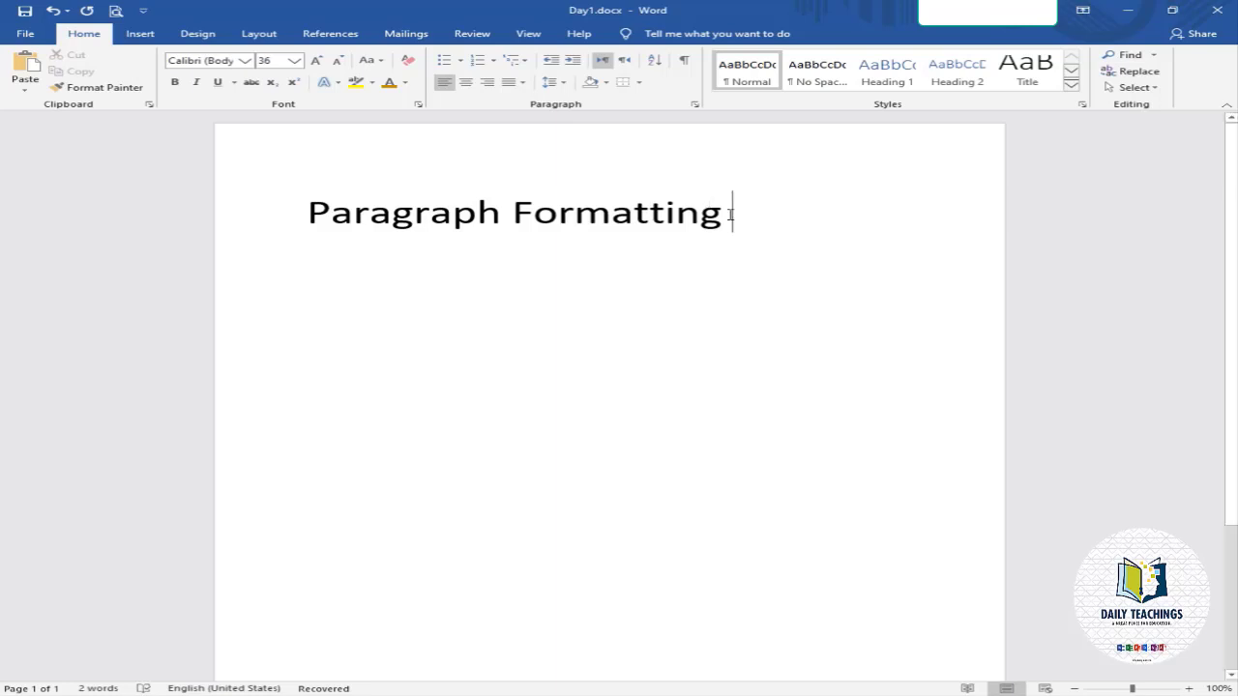
Switch to the Day1.docx (AutoRecovered) document containing the two body paragraphs.
{"action": "left_click_drag", "start_coordinate": [727, 207], "coordinate": [336, 209]}
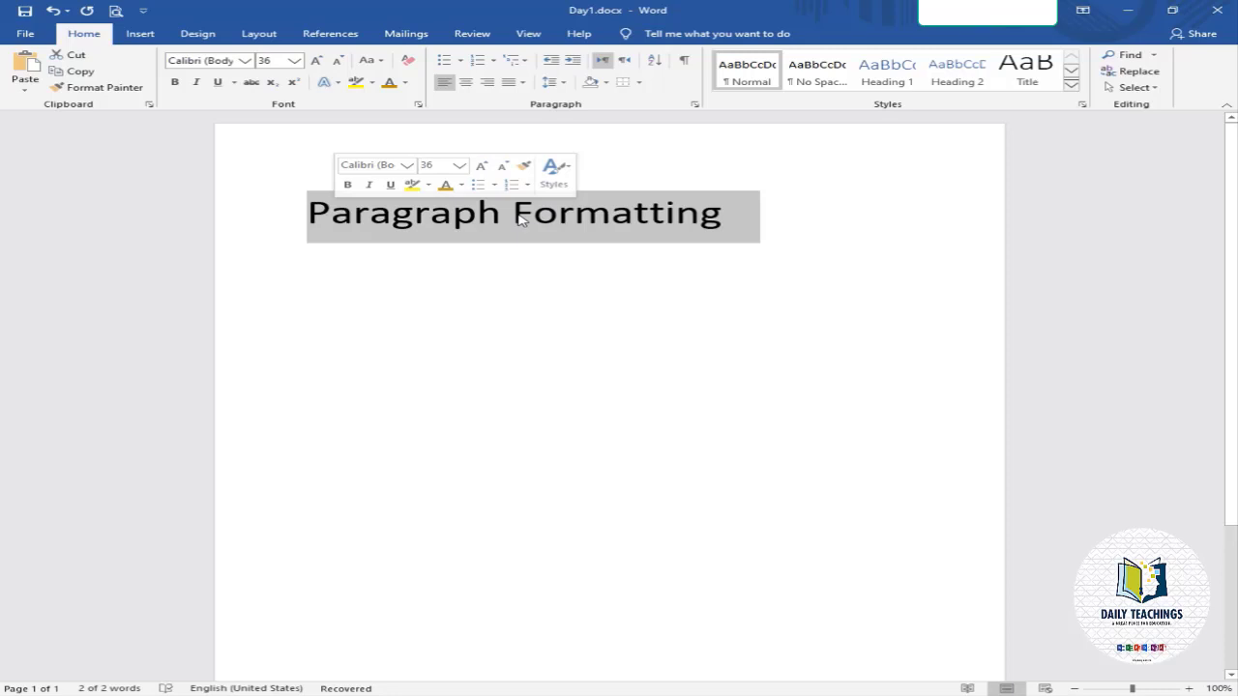
{"action": "left_click", "coordinate": [513, 214]}
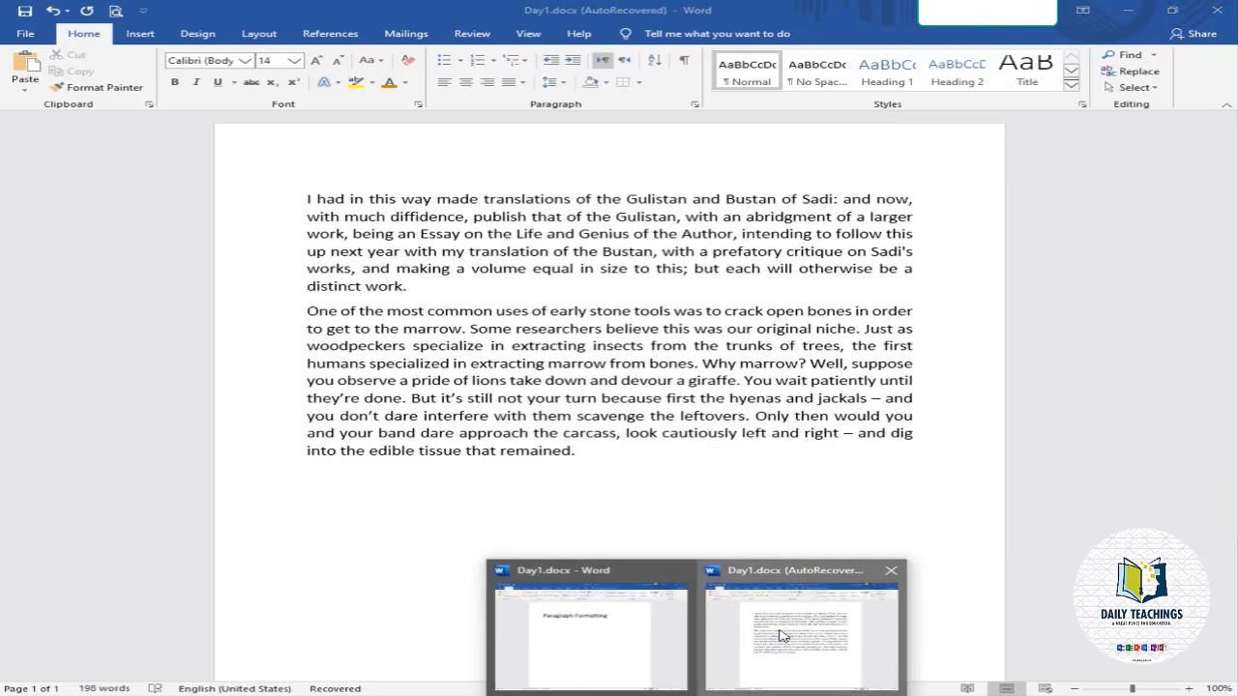
{"action": "left_click", "coordinate": [784, 637]}
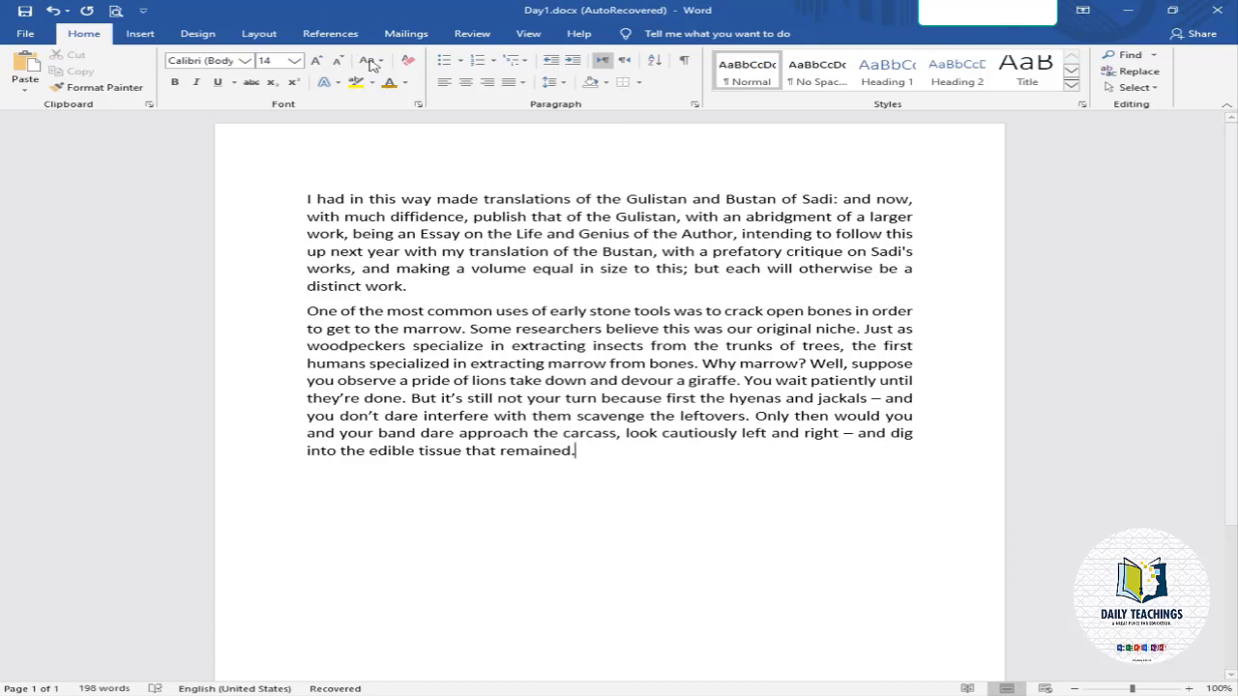
Open the Paragraph settings for the second paragraph and examine the available alignment options.
{"action": "left_click", "coordinate": [695, 107]}
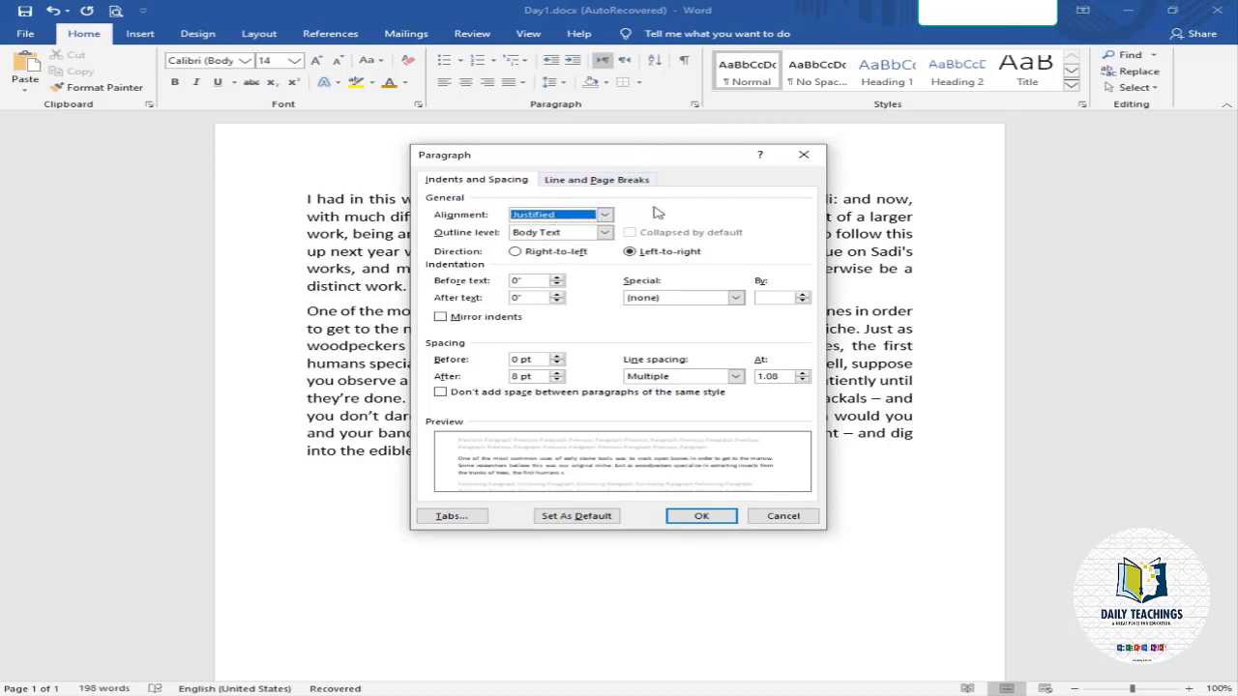
{"action": "left_click", "coordinate": [604, 215]}
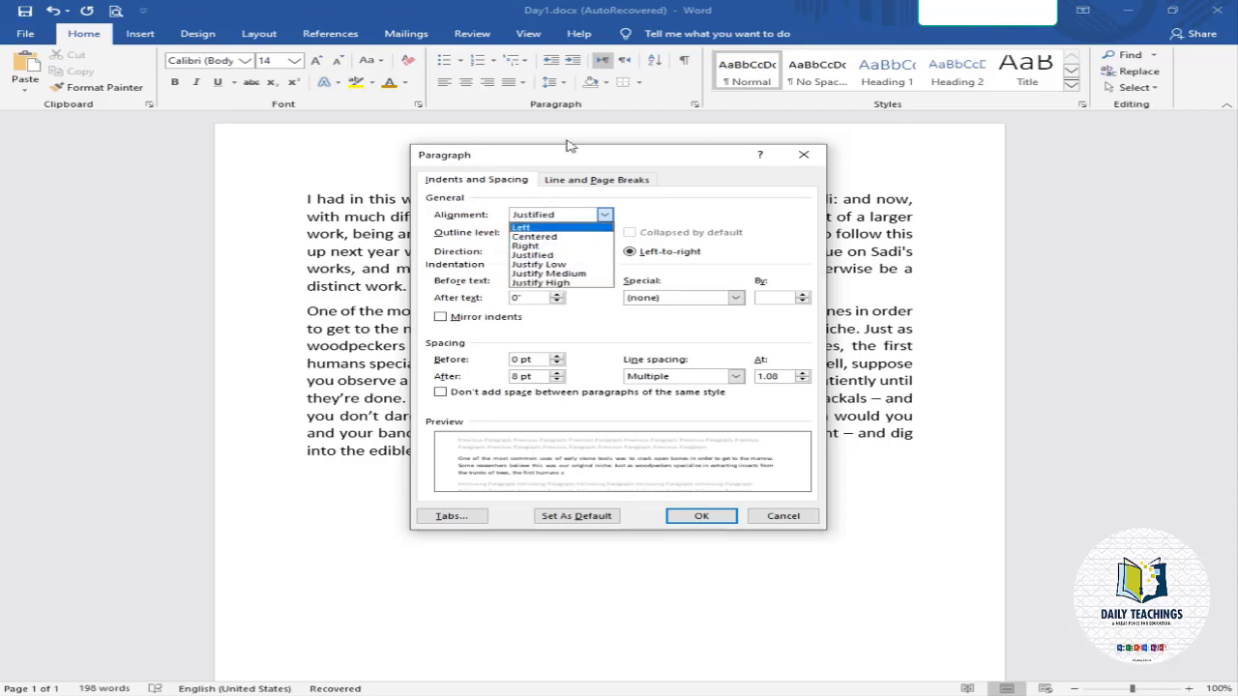
{"action": "left_click", "coordinate": [607, 214]}
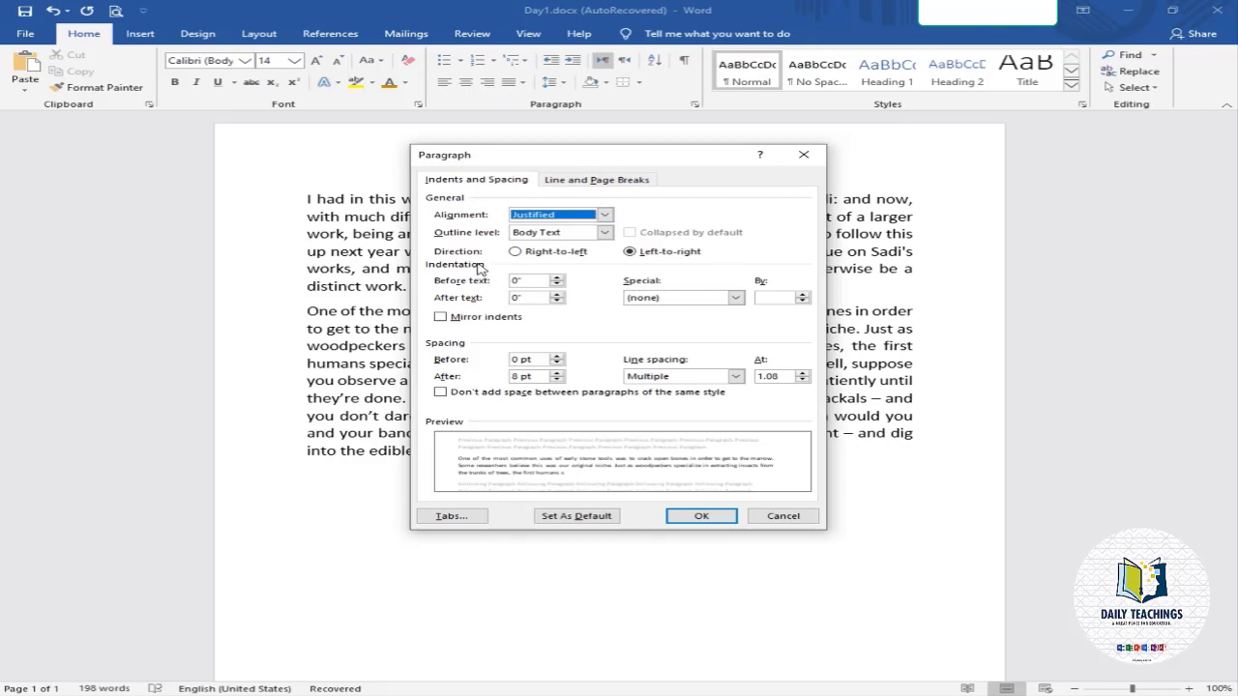
Lower the second paragraph's before-text indentation to -0.6".
{"action": "left_click", "coordinate": [557, 284]}
{"action": "left_click", "coordinate": [556, 284]}
{"action": "left_click", "coordinate": [557, 284]}
{"action": "left_click", "coordinate": [557, 284]}
{"action": "left_click", "coordinate": [557, 284]}
{"action": "left_click", "coordinate": [557, 284]}
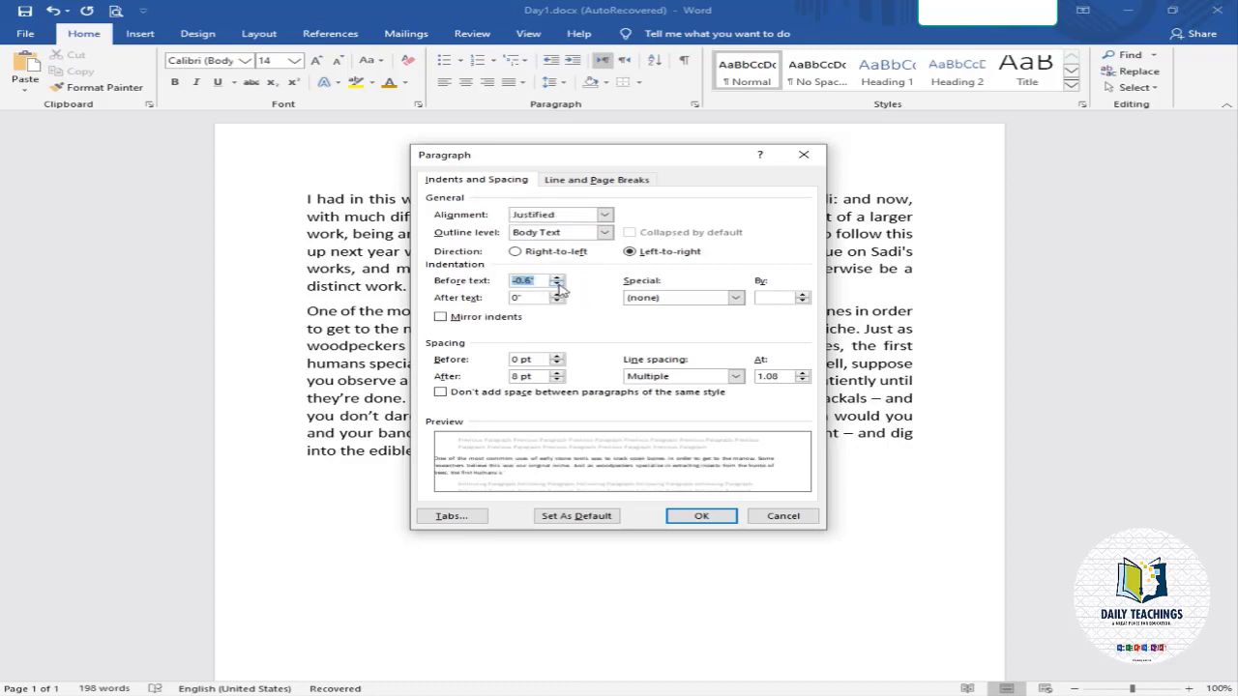
Set the second paragraph's before-text indentation to 0.5" and apply it.
{"action": "left_click", "coordinate": [557, 279]}
{"action": "left_click", "coordinate": [557, 279]}
{"action": "left_click", "coordinate": [557, 279]}
{"action": "left_click", "coordinate": [557, 279]}
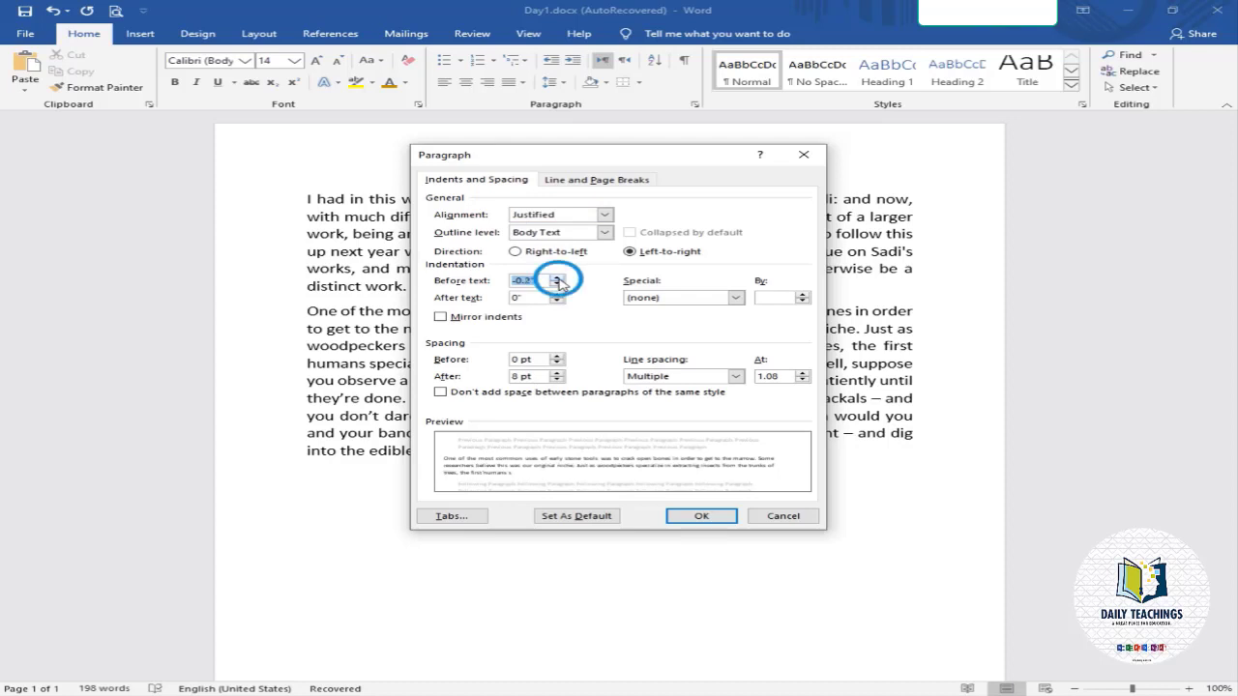
{"action": "left_click", "coordinate": [557, 279]}
{"action": "left_click", "coordinate": [557, 278]}
{"action": "left_click", "coordinate": [557, 279]}
{"action": "left_click", "coordinate": [557, 279]}
{"action": "left_click", "coordinate": [557, 278]}
{"action": "left_click", "coordinate": [557, 278]}
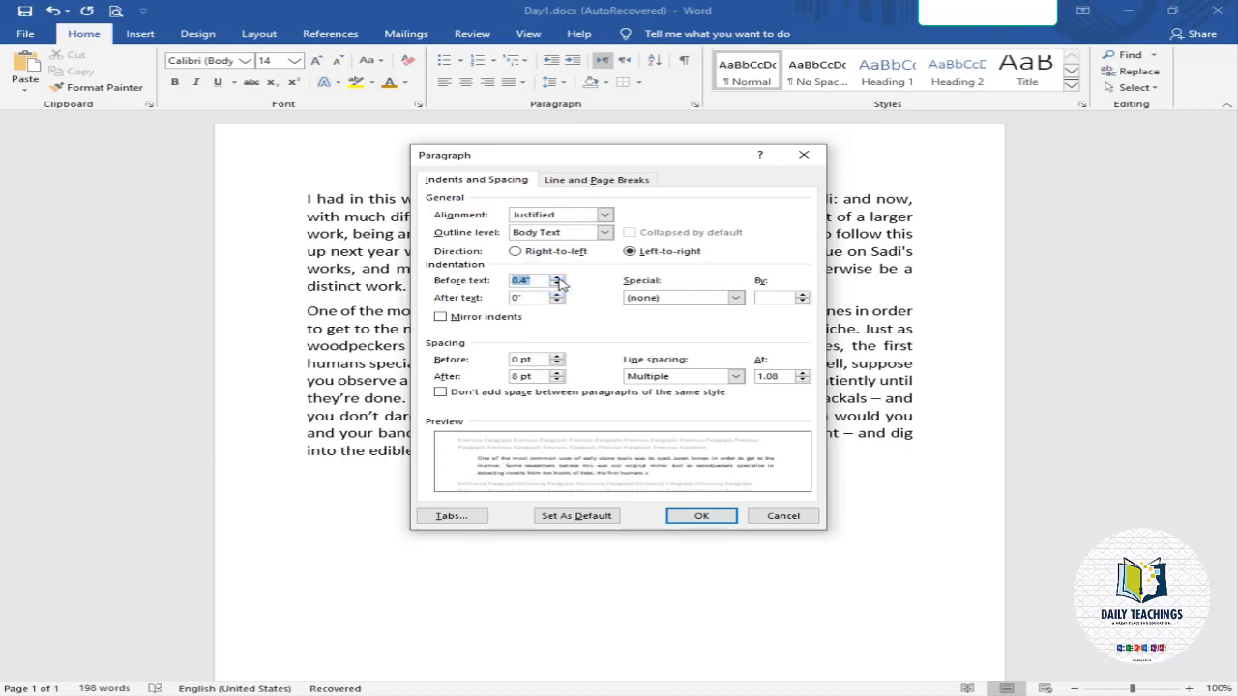
{"action": "left_click", "coordinate": [557, 278]}
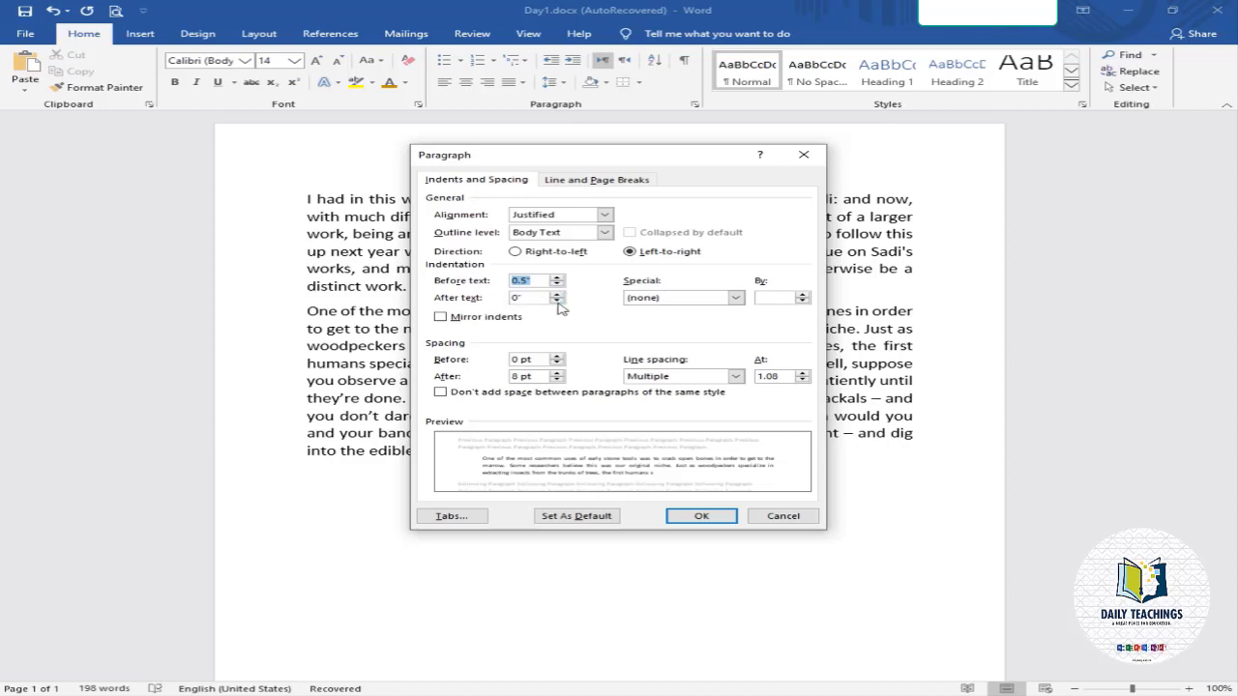
{"action": "left_click", "coordinate": [701, 517]}
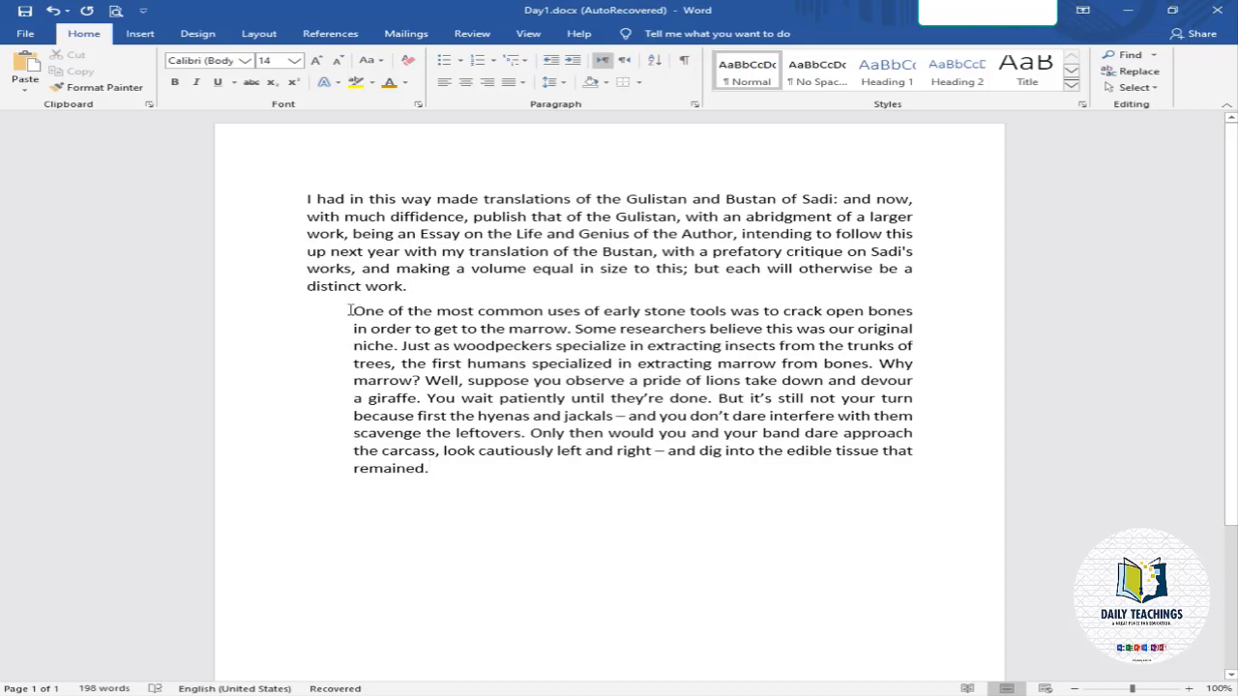
Highlight the indented second paragraph for review, and undo its before-text indentation.
{"action": "left_click_drag", "start_coordinate": [354, 310], "coordinate": [431, 472]}
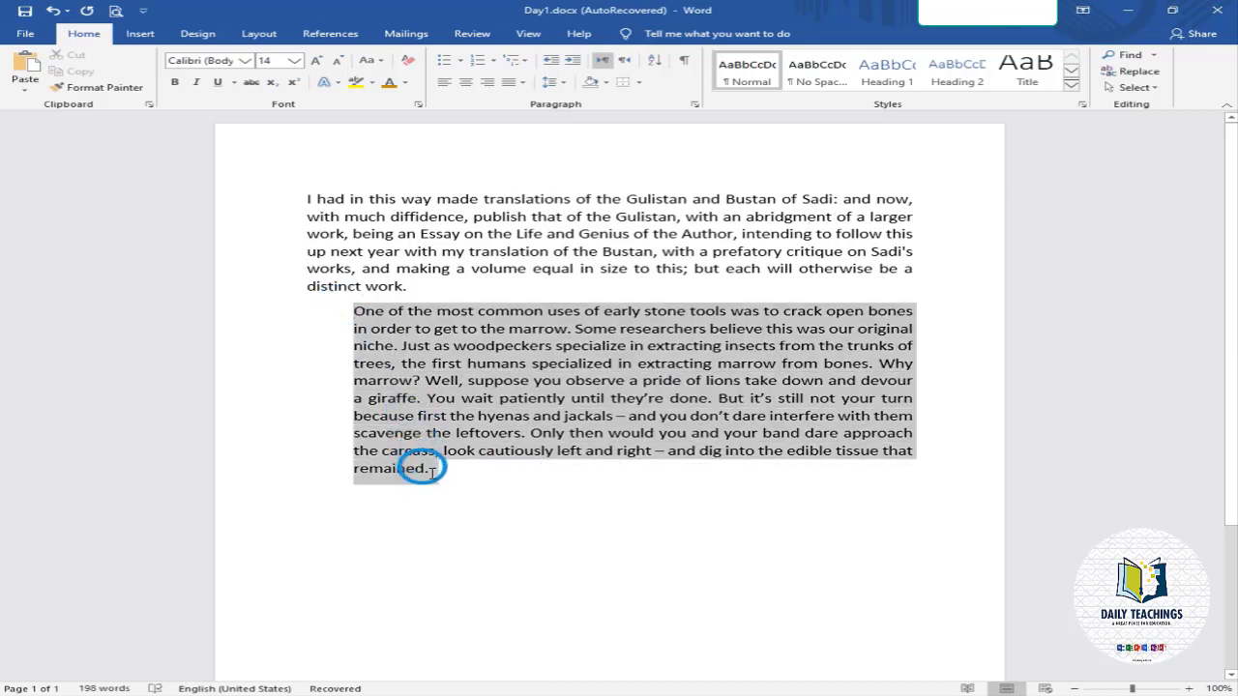
{"action": "left_click", "coordinate": [393, 323]}
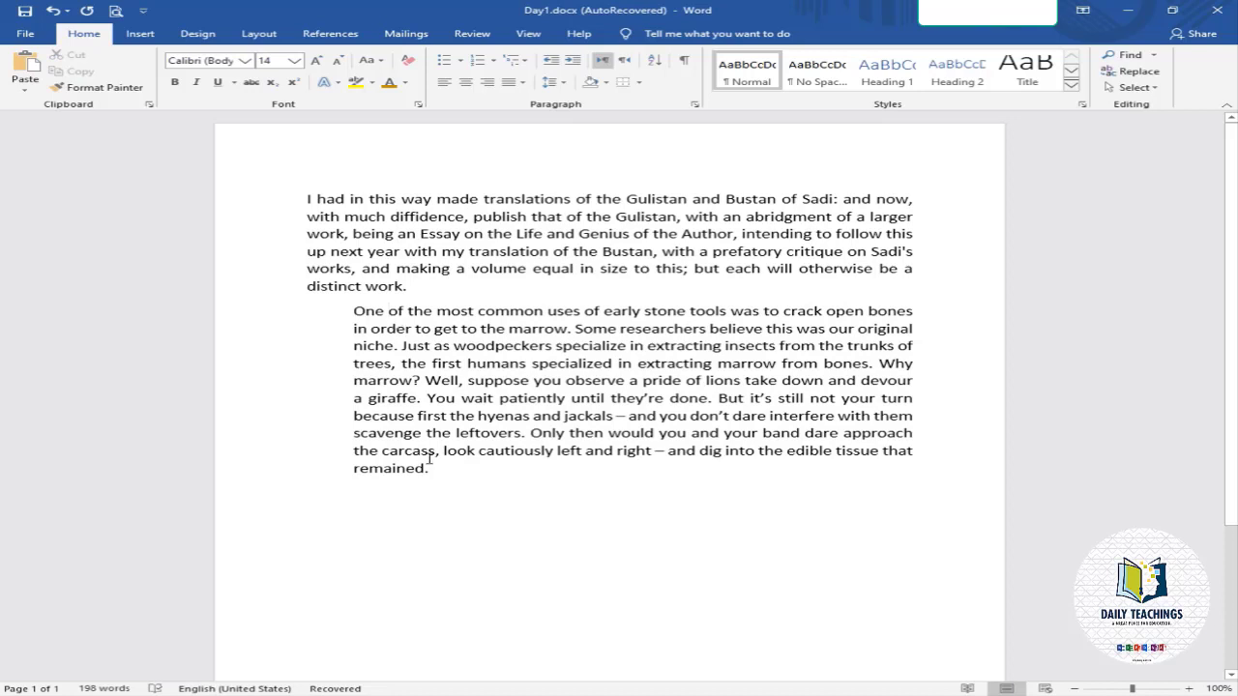
{"action": "left_click_drag", "start_coordinate": [432, 469], "coordinate": [342, 310]}
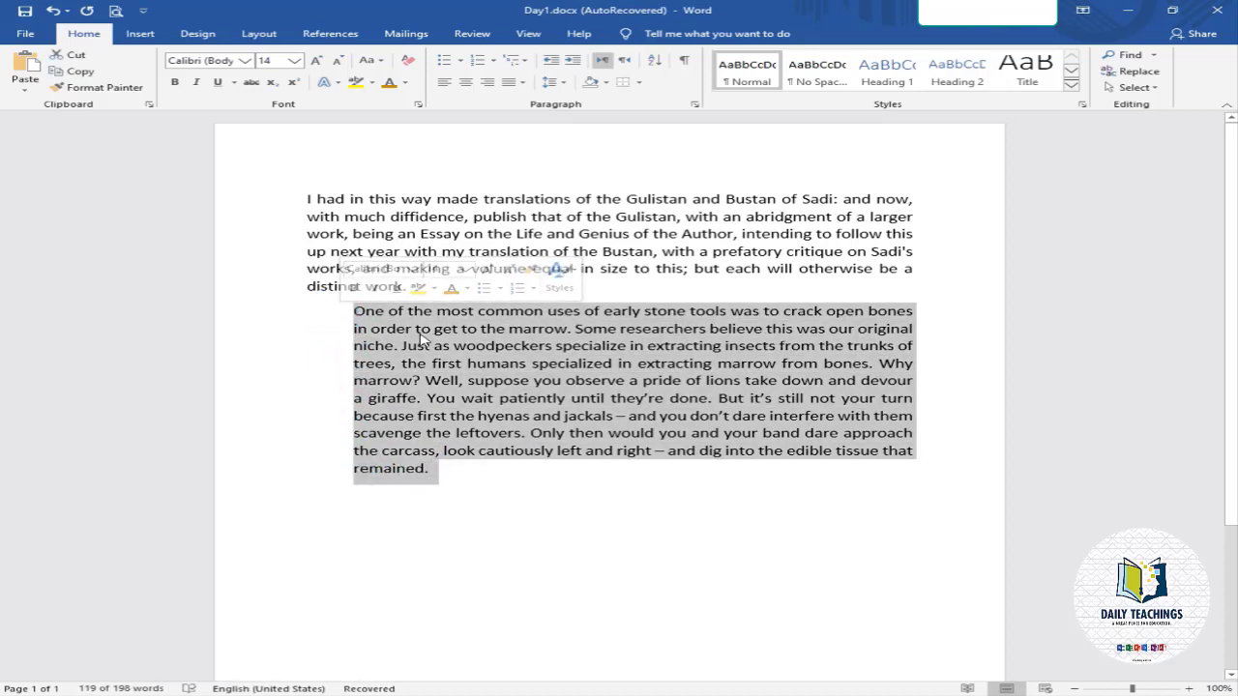
{"action": "left_click", "coordinate": [443, 469]}
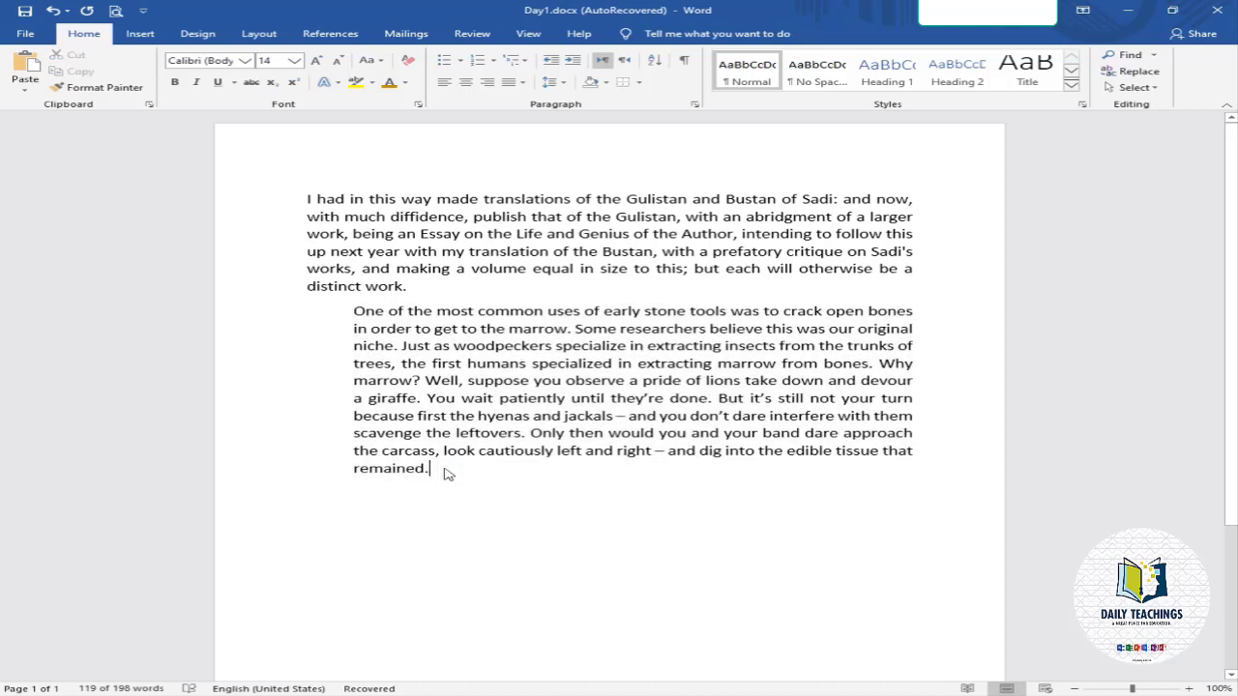
{"action": "key", "text": "ctrl+z"}
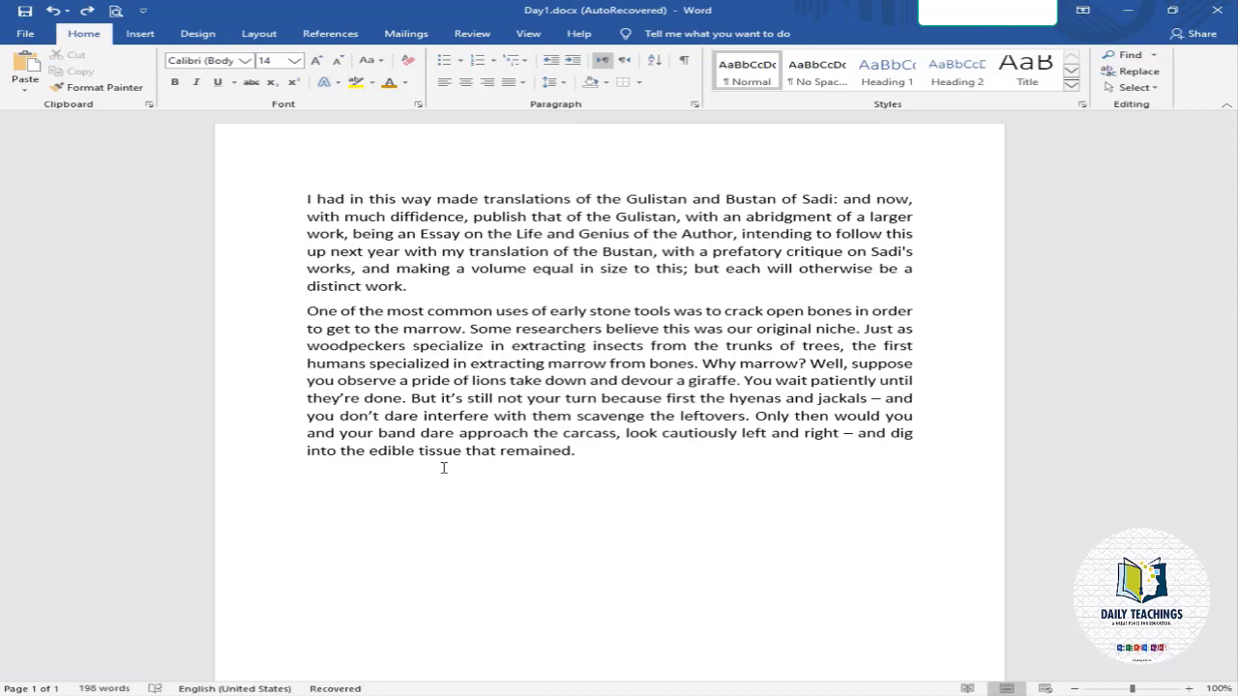
Set the first paragraph's after-text indentation to 0.6" and apply it.
{"action": "left_click_drag", "start_coordinate": [406, 286], "coordinate": [305, 200]}
{"action": "left_click", "coordinate": [695, 103]}
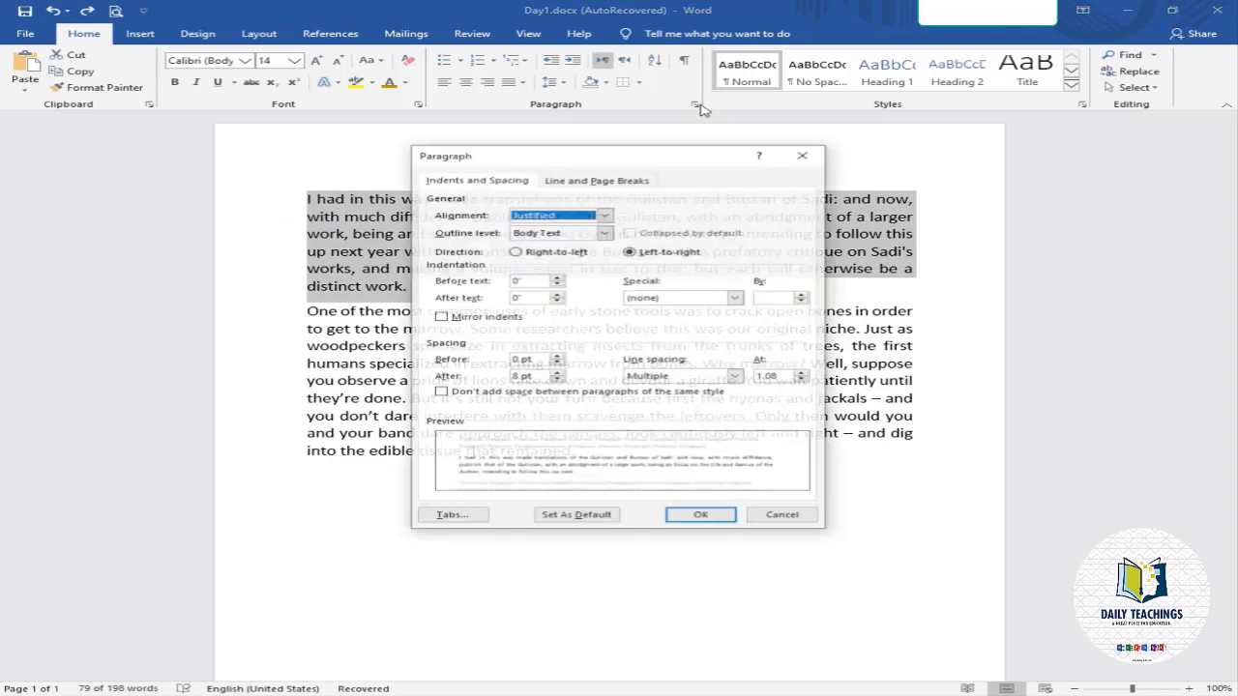
{"action": "left_click", "coordinate": [557, 293]}
{"action": "left_click", "coordinate": [557, 293]}
{"action": "left_click", "coordinate": [557, 293]}
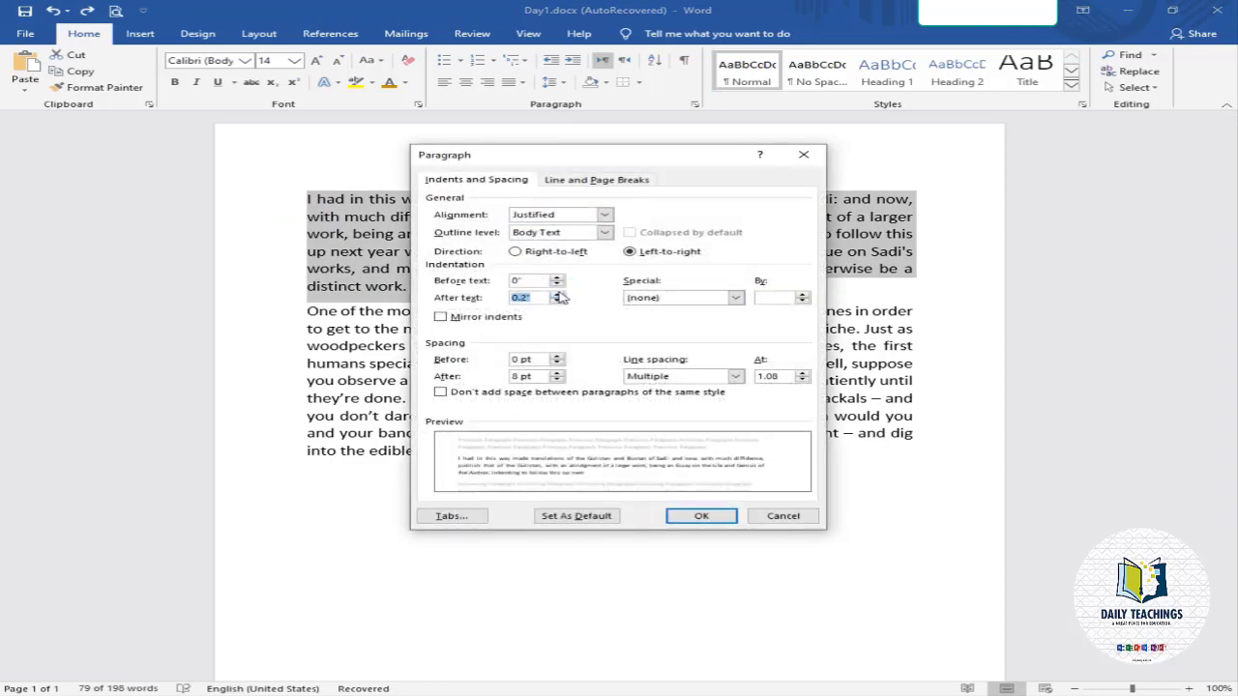
{"action": "left_click", "coordinate": [557, 293]}
{"action": "left_click", "coordinate": [557, 293]}
{"action": "left_click", "coordinate": [557, 293]}
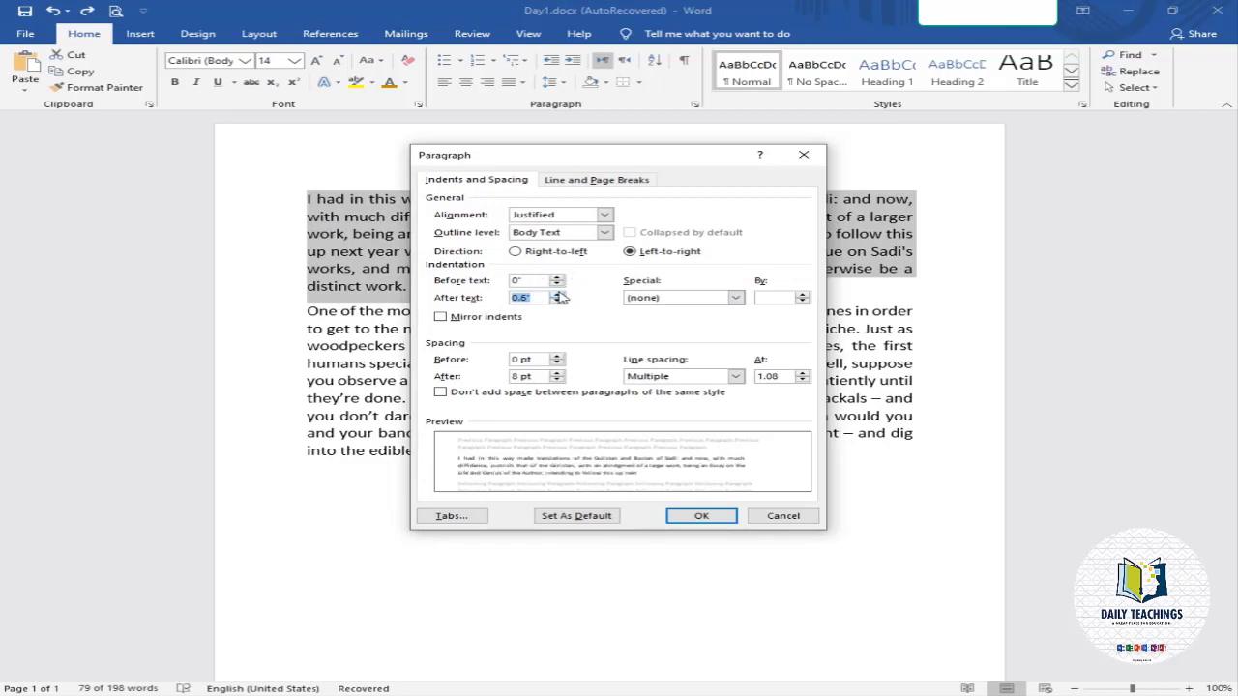
{"action": "left_click", "coordinate": [701, 515]}
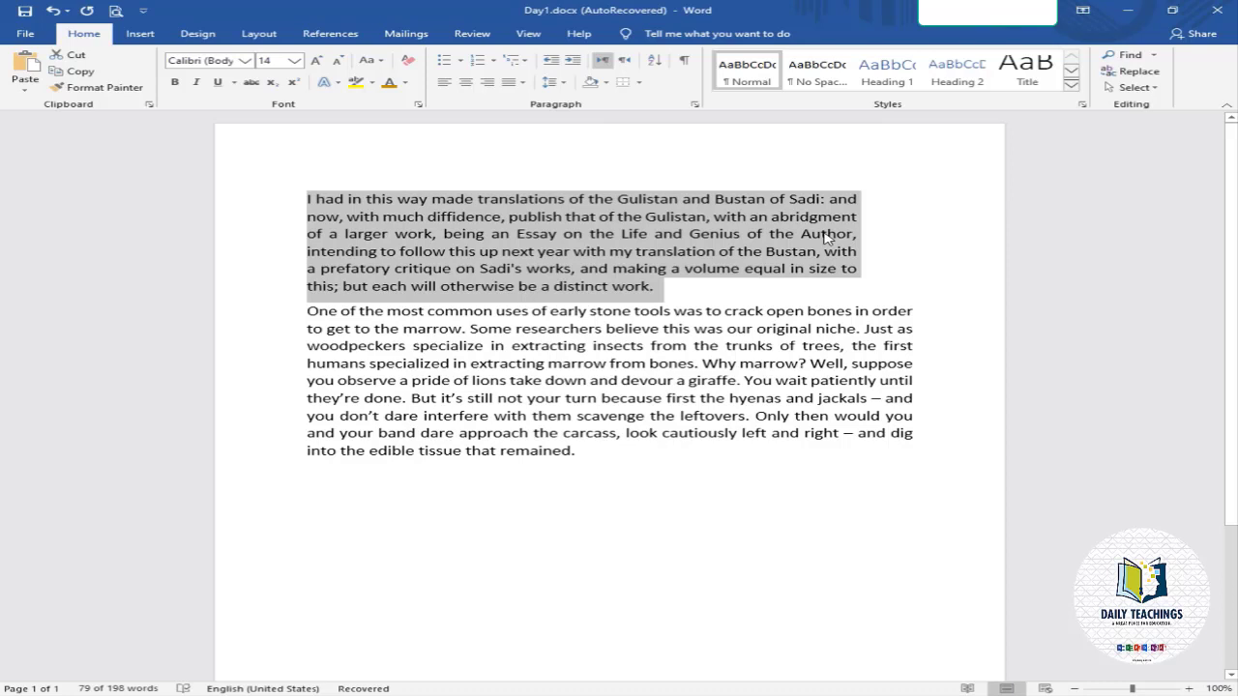
{"action": "left_click", "coordinate": [474, 368]}
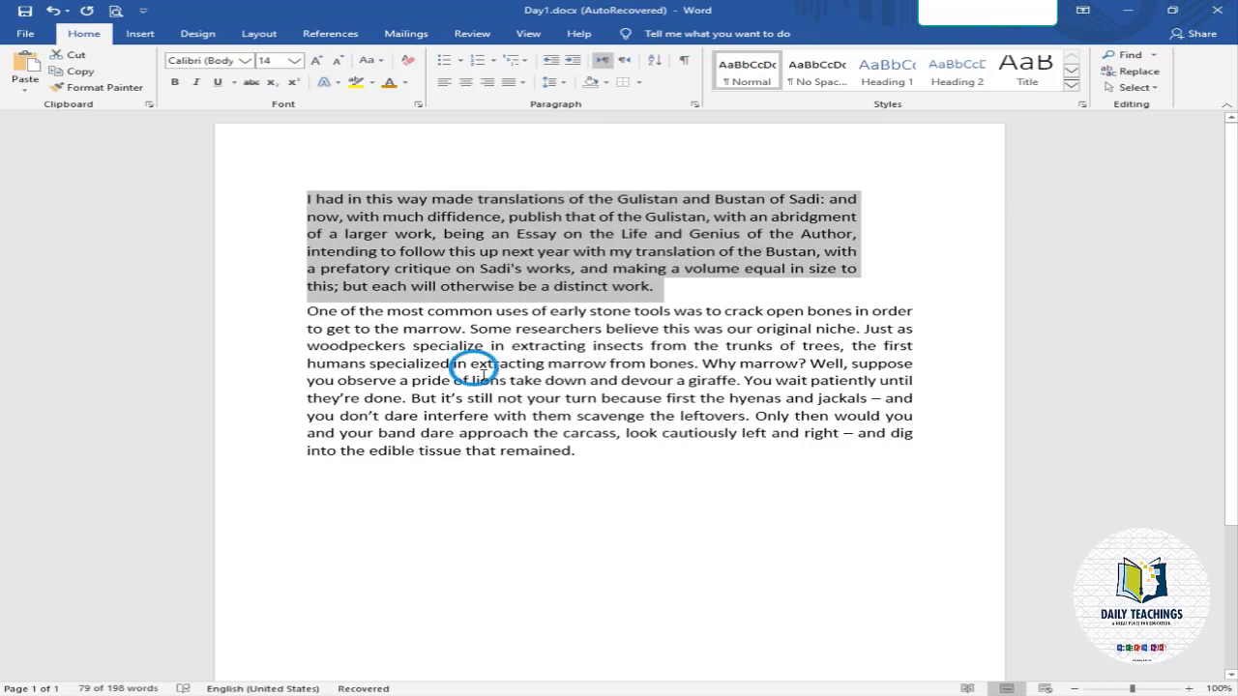
{"action": "left_click_drag", "start_coordinate": [578, 454], "coordinate": [308, 311]}
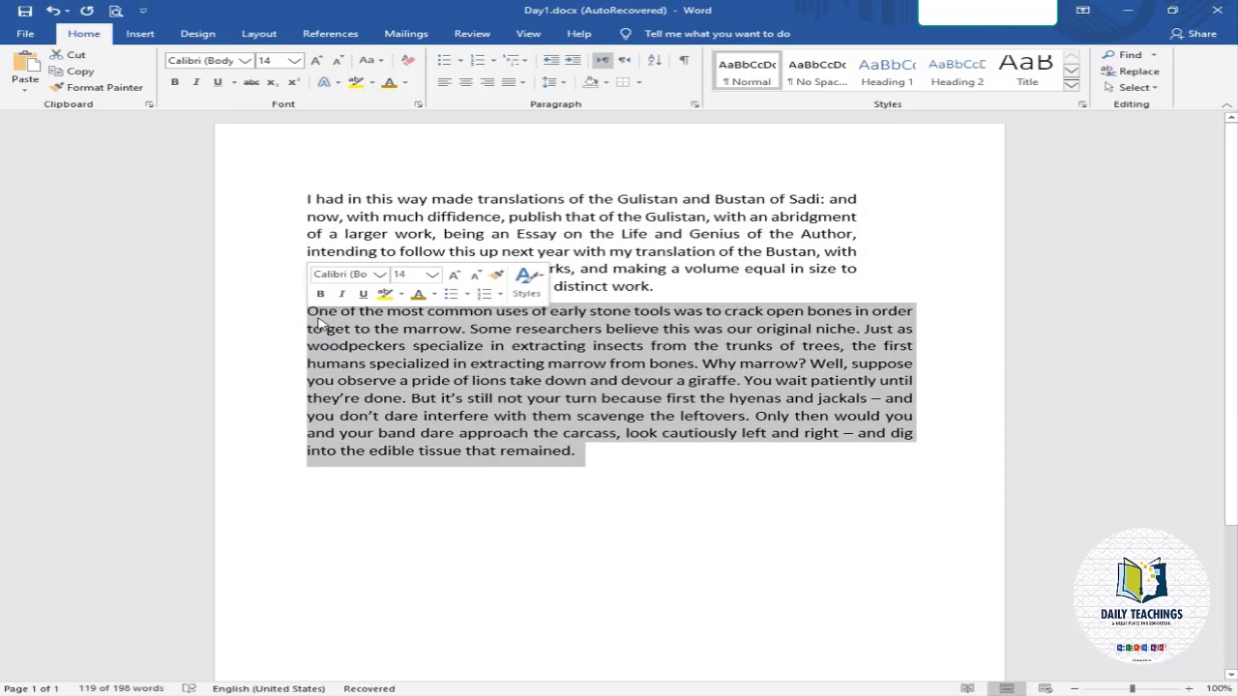
{"action": "left_click", "coordinate": [572, 454]}
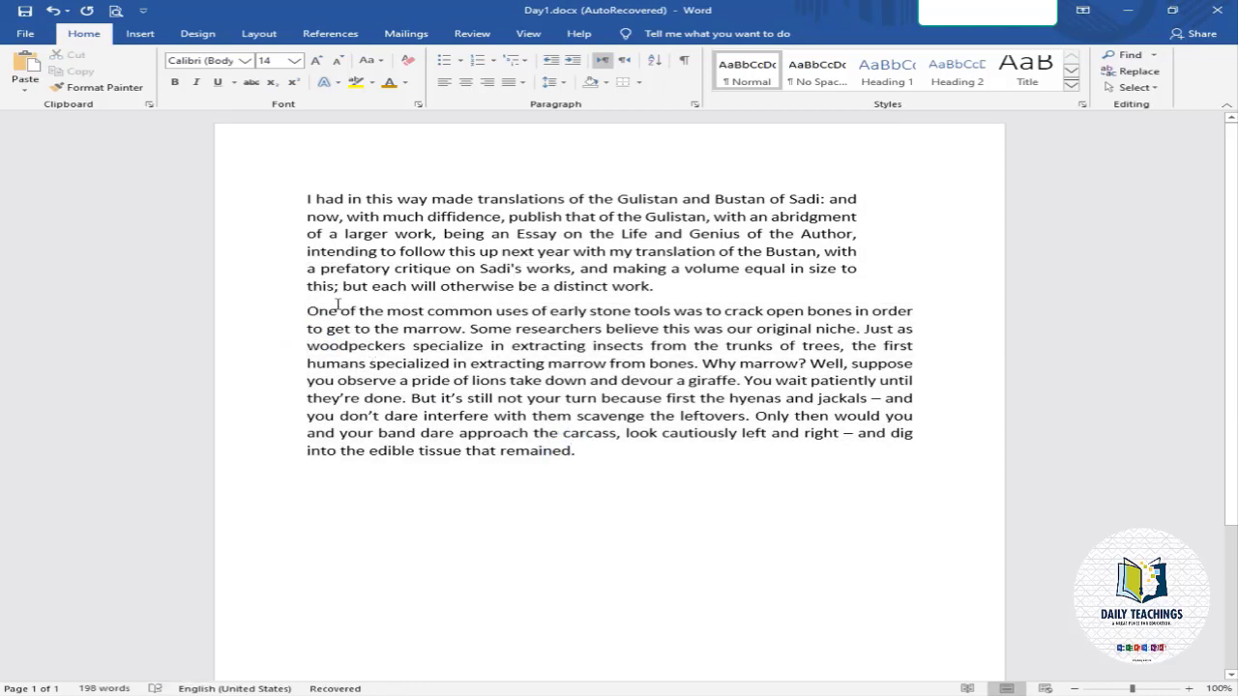
{"action": "left_click_drag", "start_coordinate": [577, 453], "coordinate": [263, 306]}
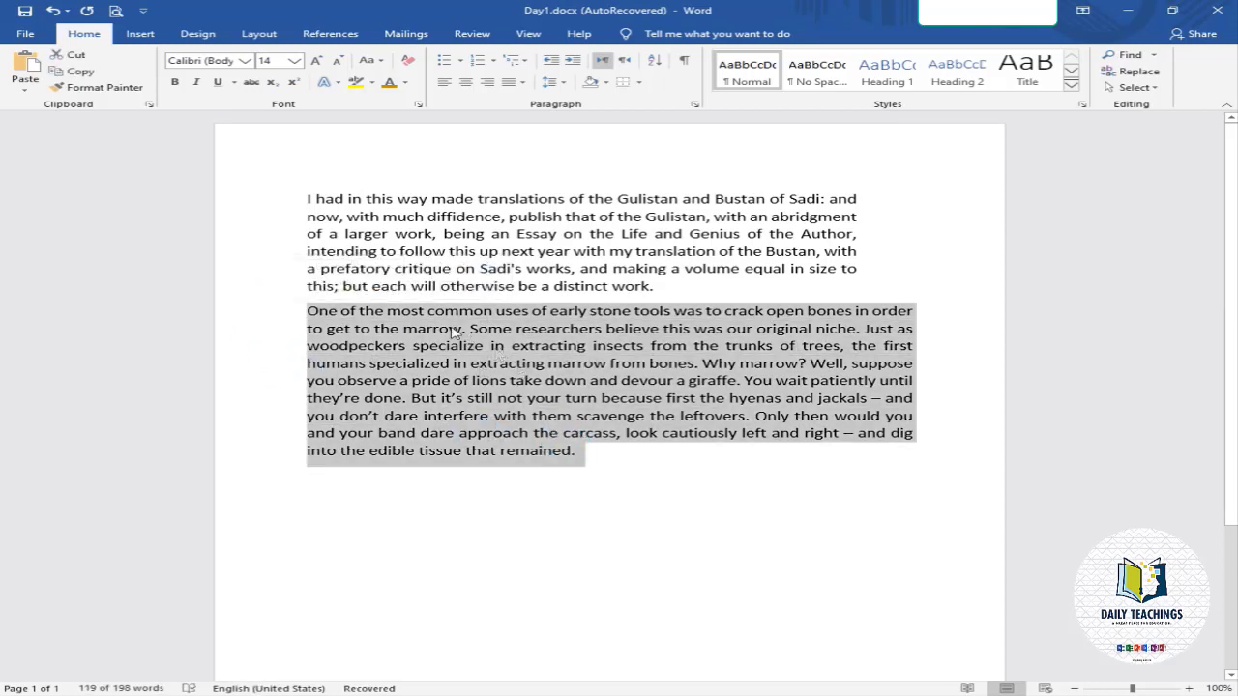
{"action": "left_click", "coordinate": [581, 464]}
Reset the first paragraph's after-text indentation to 0" and apply it.
{"action": "left_click_drag", "start_coordinate": [668, 288], "coordinate": [305, 197]}
{"action": "left_click", "coordinate": [694, 104]}
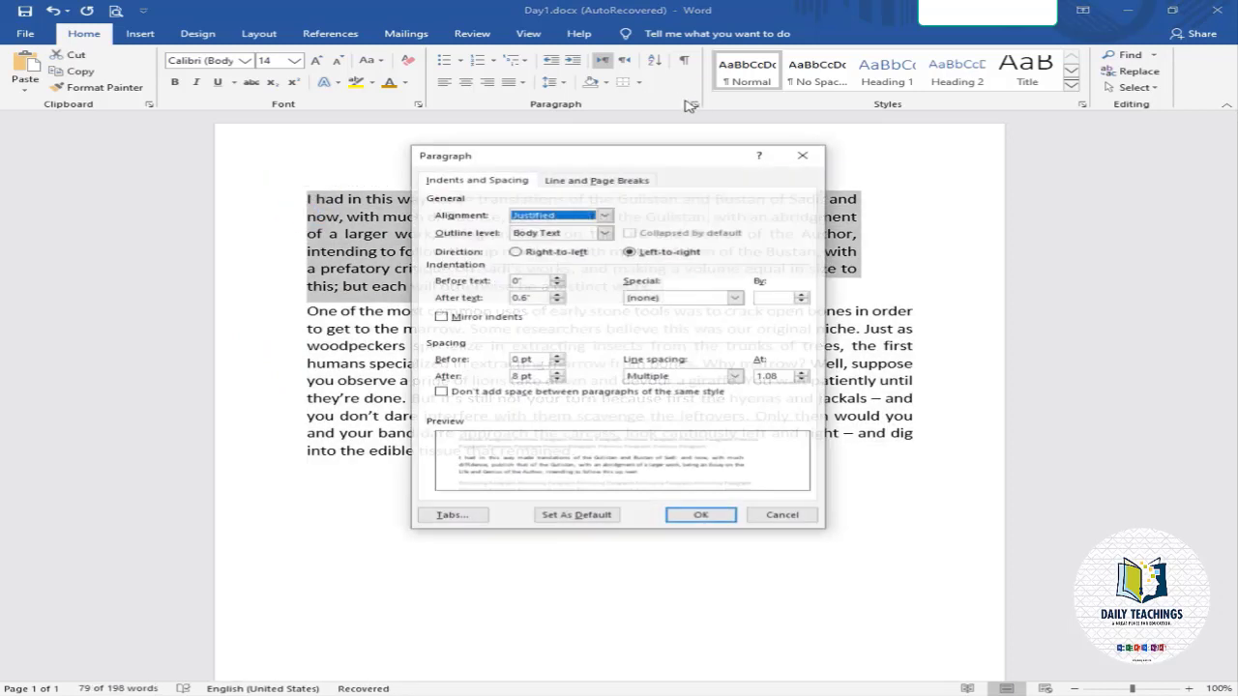
{"action": "left_click", "coordinate": [557, 302]}
{"action": "left_click", "coordinate": [557, 302]}
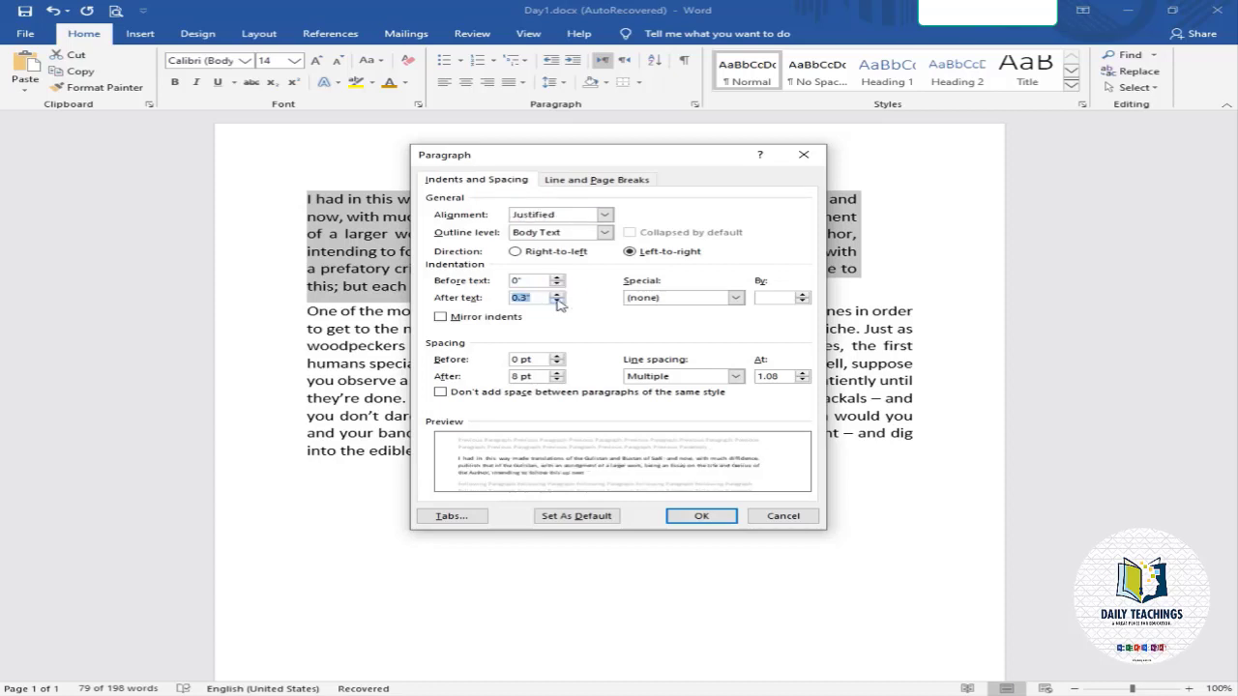
{"action": "left_click", "coordinate": [557, 302]}
{"action": "left_click", "coordinate": [557, 302]}
{"action": "left_click", "coordinate": [557, 302]}
{"action": "left_click", "coordinate": [557, 302]}
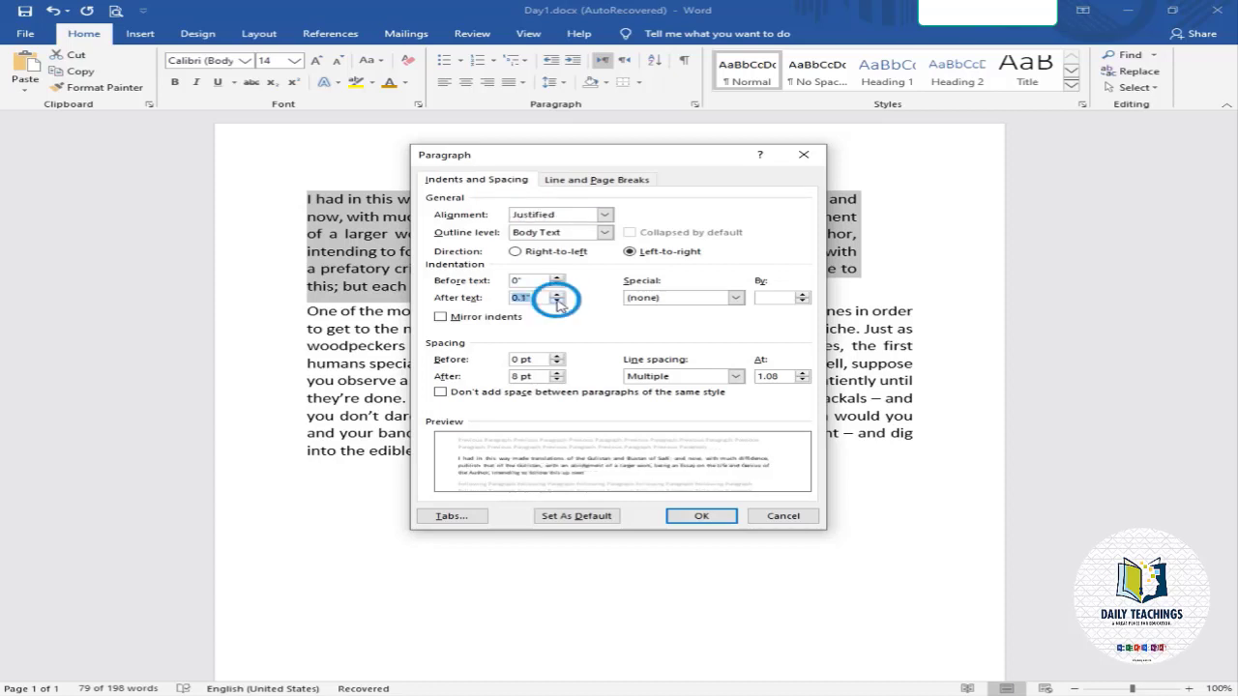
{"action": "left_click", "coordinate": [701, 515]}
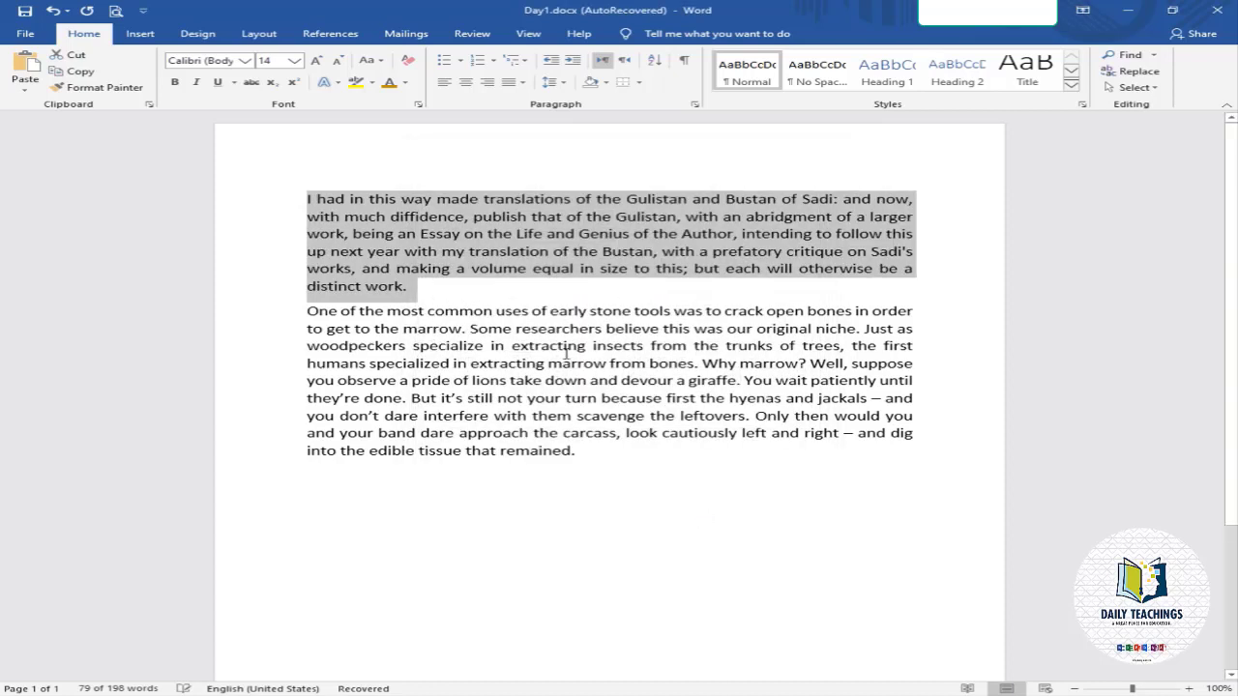
Apply a special First line indentation of 0.5" to the first paragraph.
{"action": "left_click", "coordinate": [696, 105]}
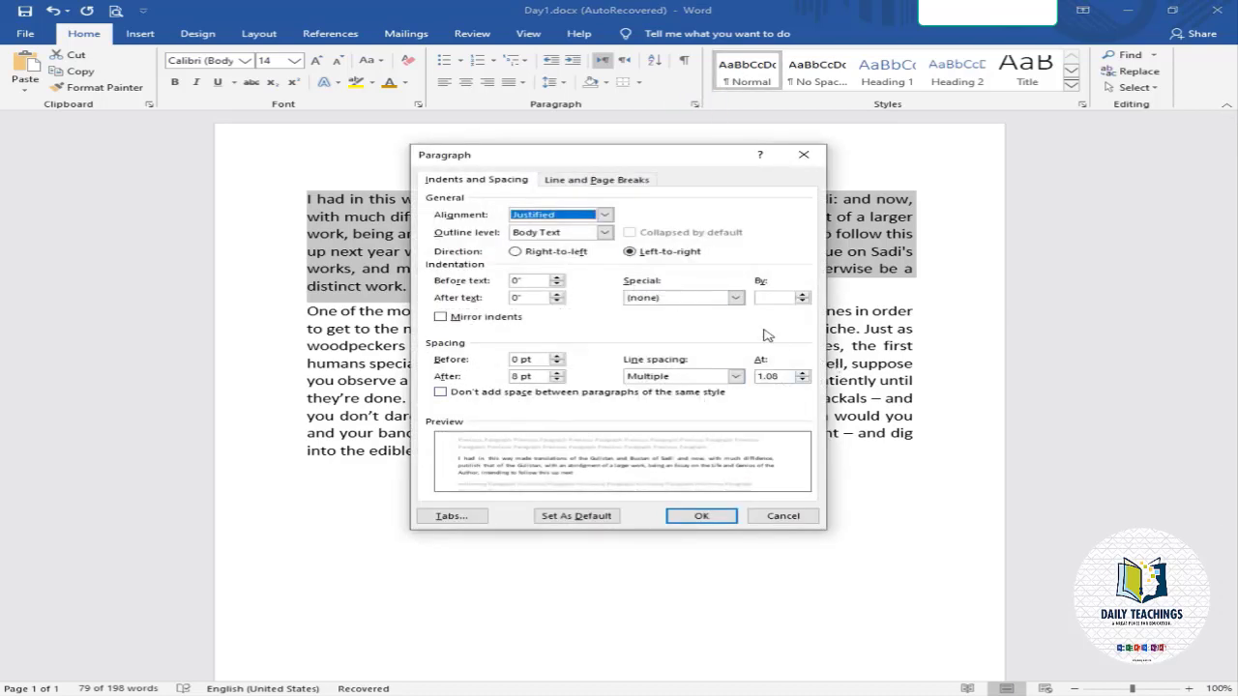
{"action": "left_click", "coordinate": [732, 299]}
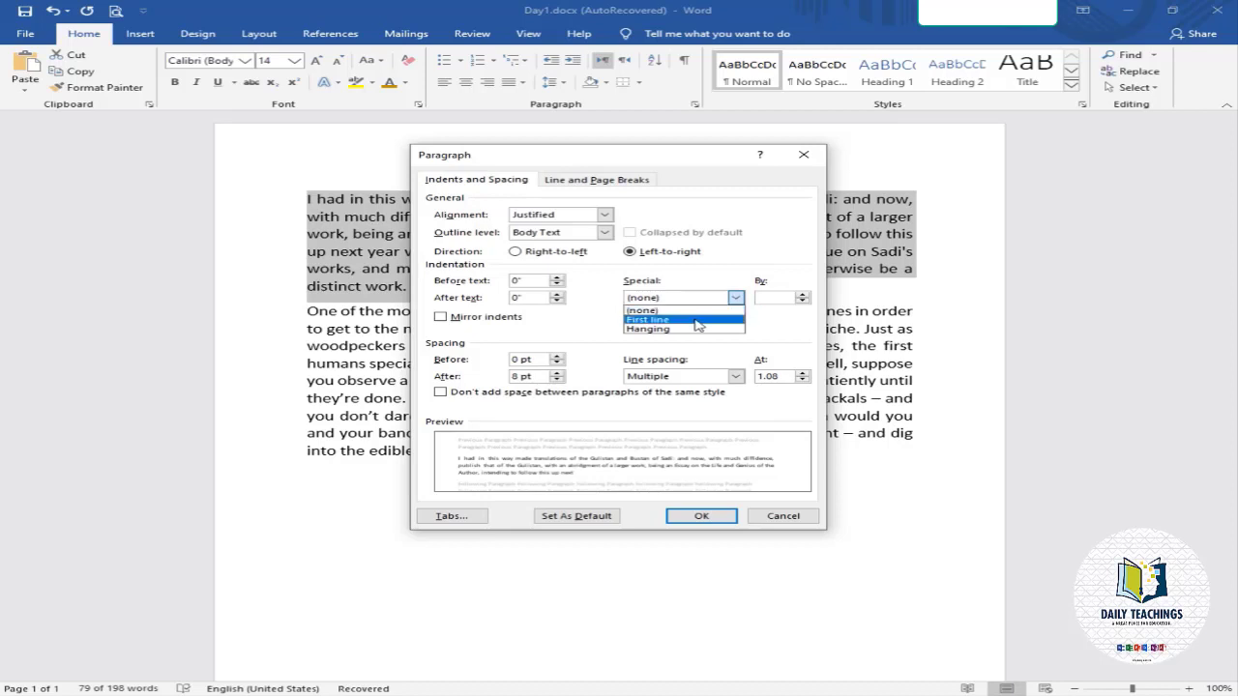
{"action": "left_click", "coordinate": [696, 320]}
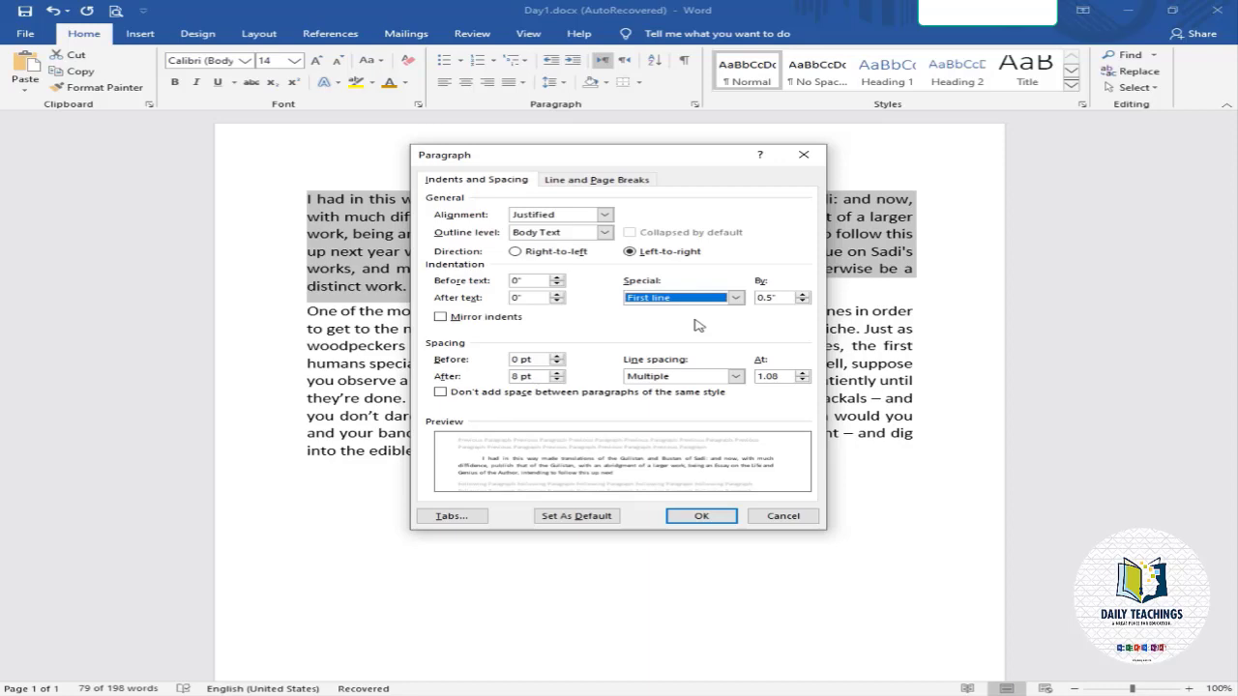
{"action": "left_click", "coordinate": [708, 517]}
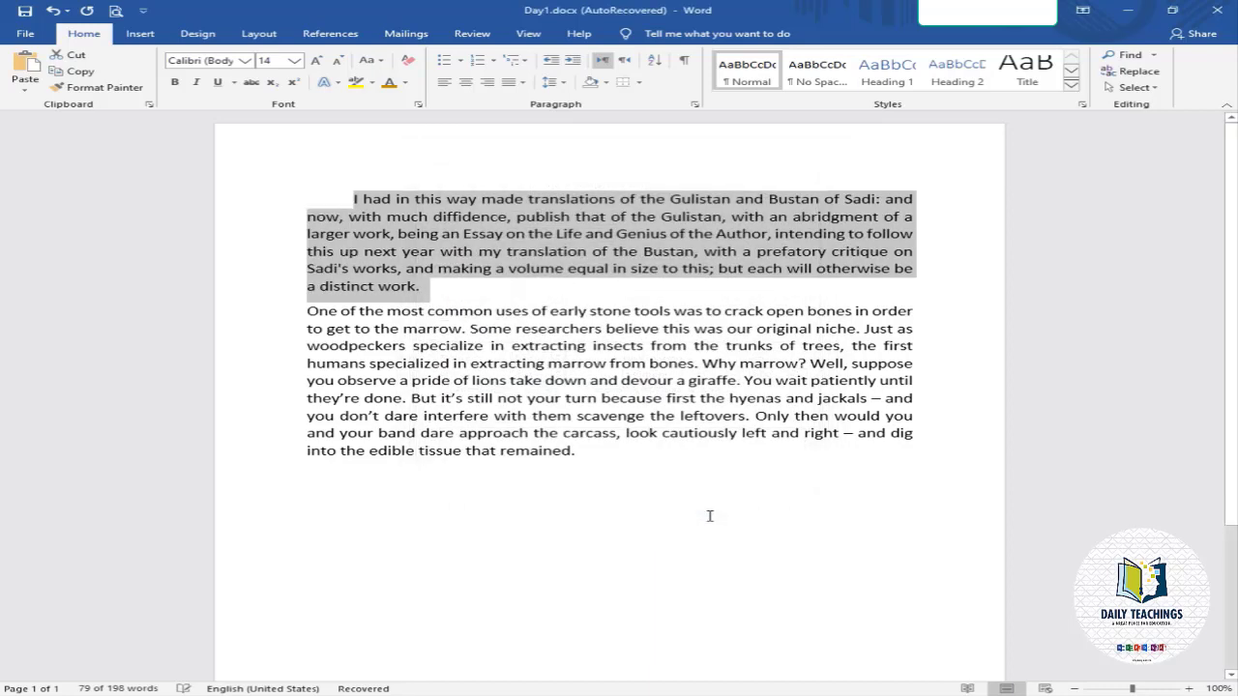
{"action": "left_click", "coordinate": [419, 288]}
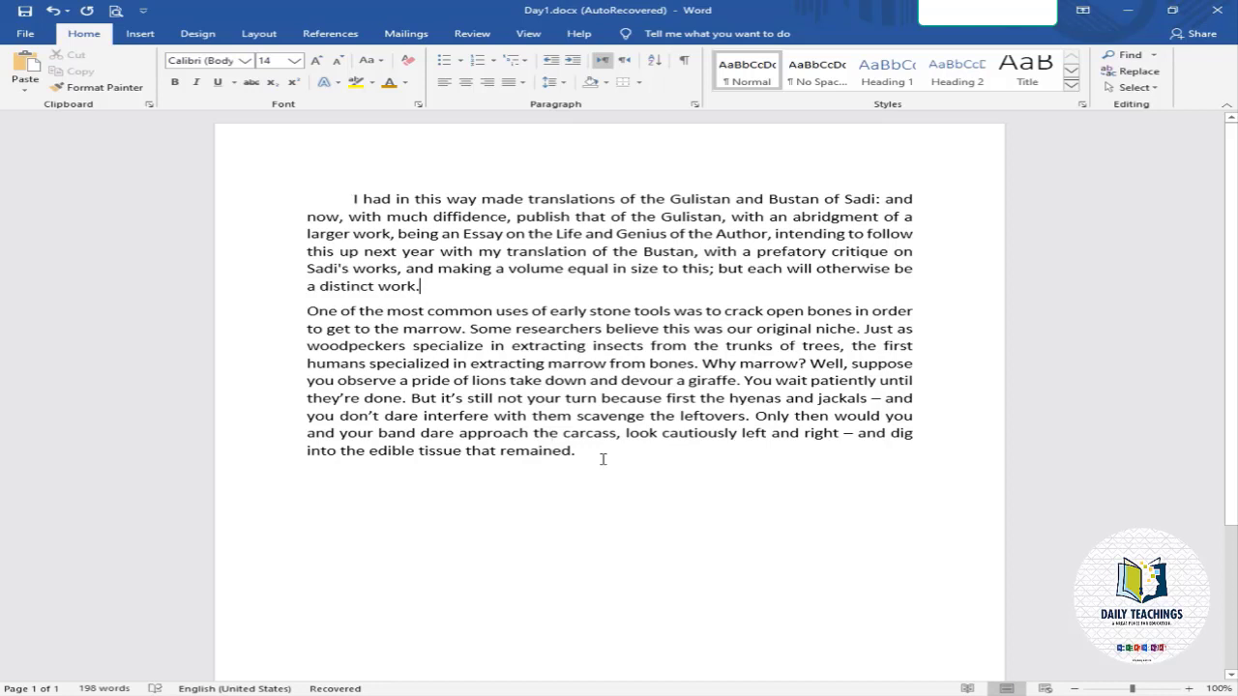
Insert extra spaces before "remained" in the second paragraph's last line, and delete them again.
{"action": "left_click", "coordinate": [500, 451]}
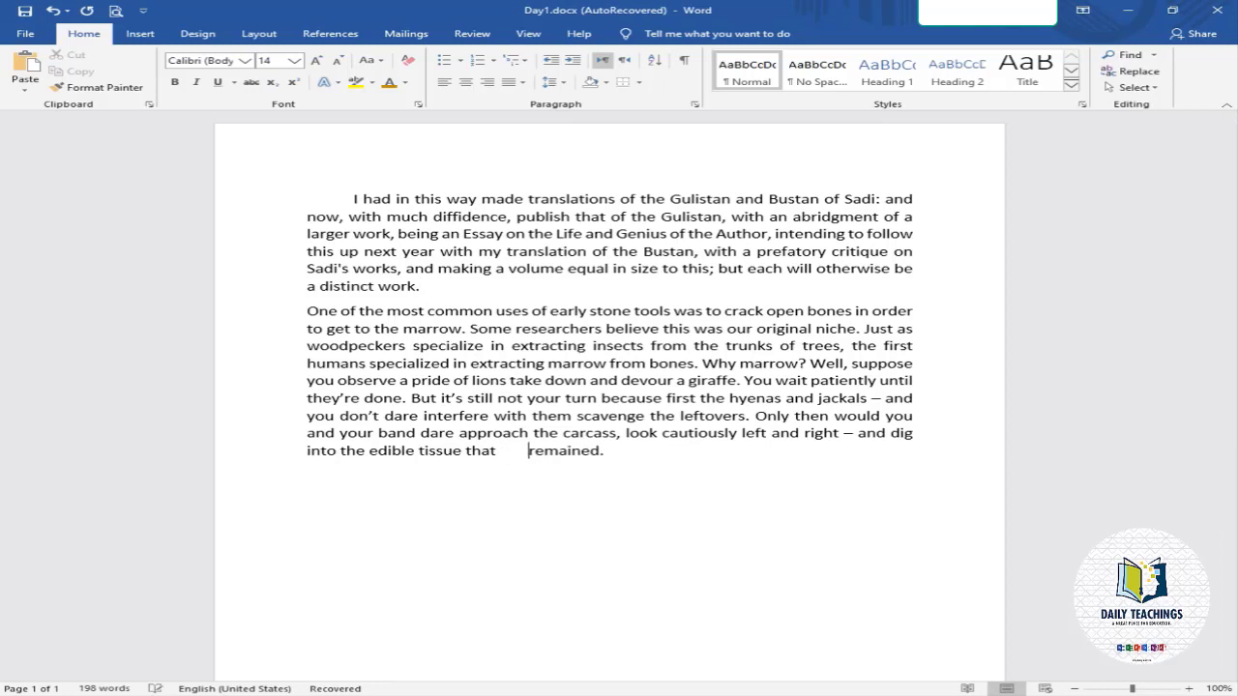
{"action": "key", "text": "BackSpace"}
{"action": "key", "text": "BackSpace"}
{"action": "key", "text": "BackSpace"}
{"action": "key", "text": "BackSpace"}
{"action": "key", "text": "BackSpace"}
{"action": "key", "text": "BackSpace"}
{"action": "key", "text": "BackSpace"}
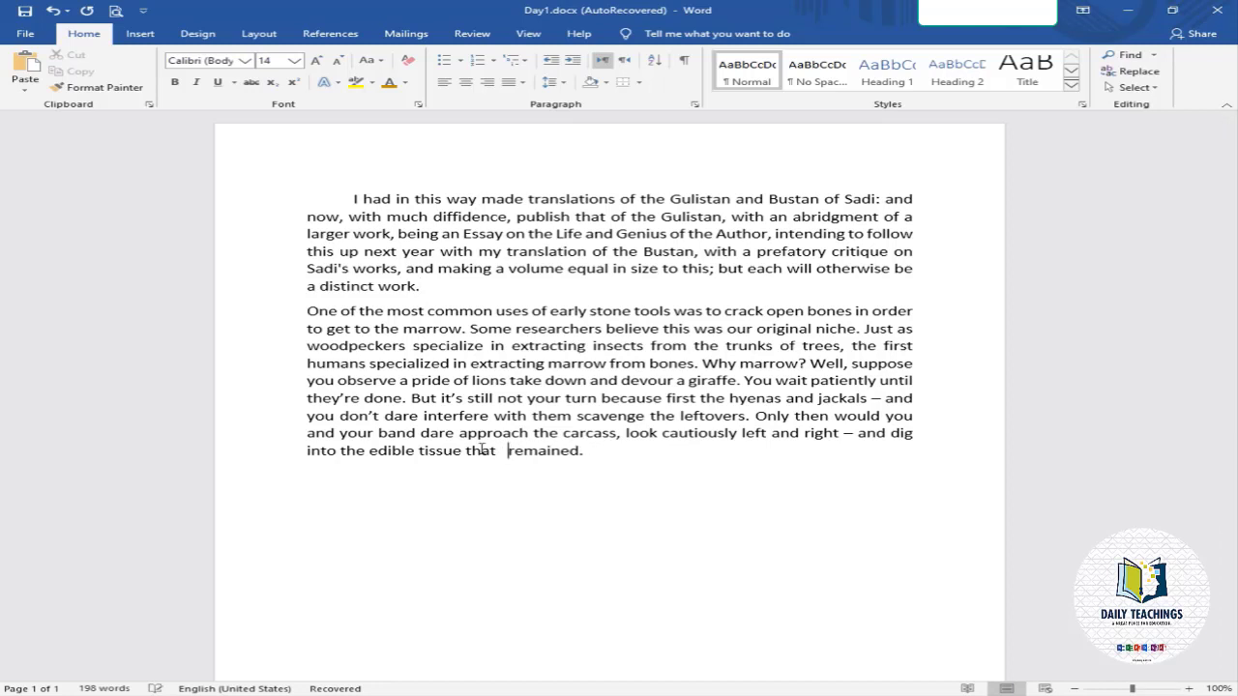
Indent the first line of the second paragraph with a tab before "One of the most common uses".
{"action": "left_click", "coordinate": [307, 311]}
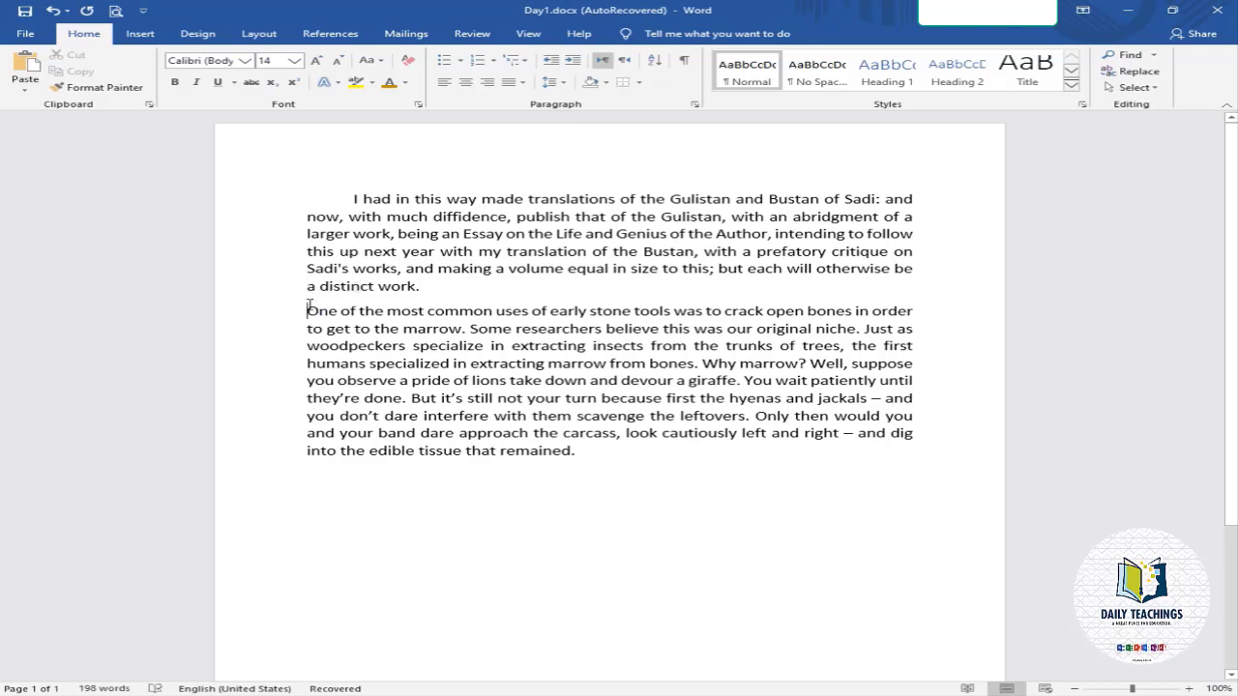
{"action": "key", "text": "Tab"}
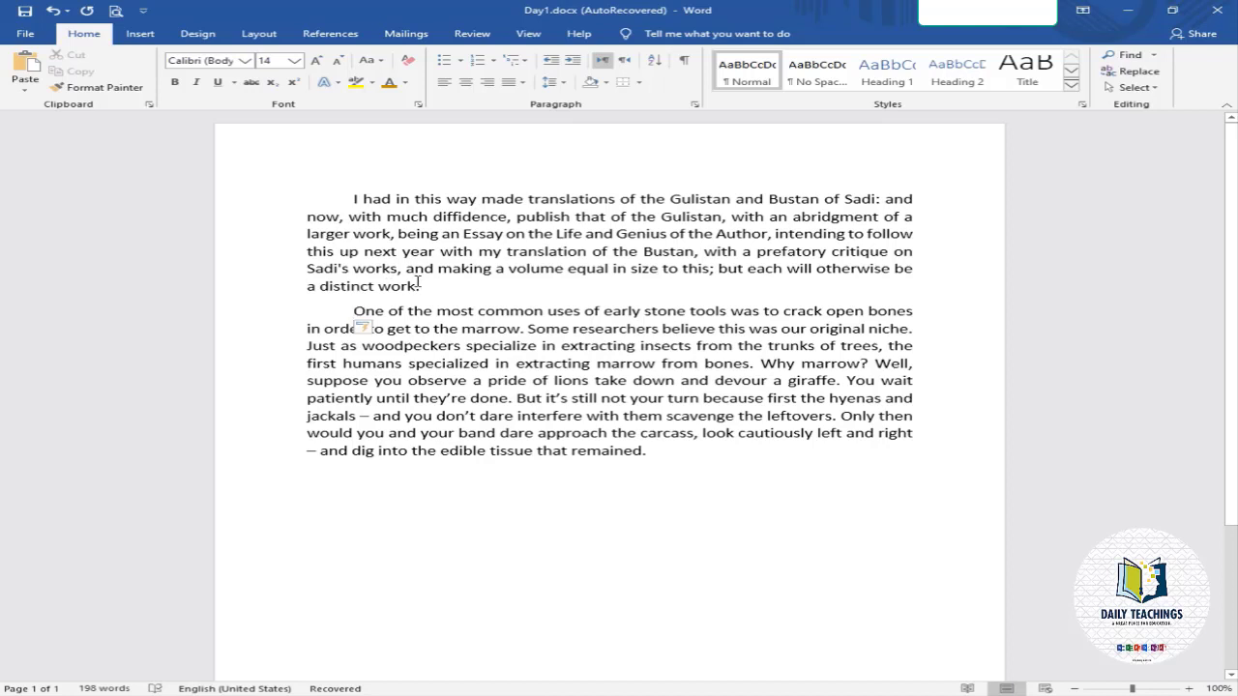
Try different First line indentation amounts on the first paragraph, including 0.2" and 0.8", and apply (none) as its special indentation.
{"action": "left_click_drag", "start_coordinate": [417, 286], "coordinate": [280, 193]}
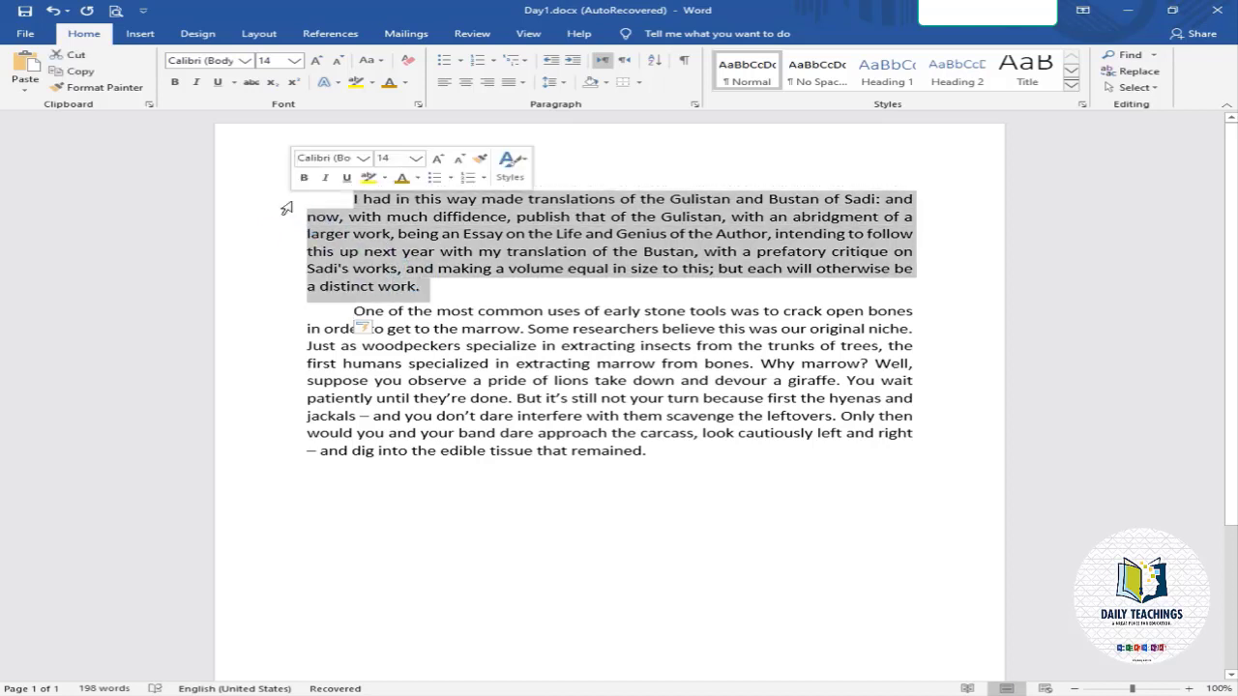
{"action": "left_click", "coordinate": [695, 104]}
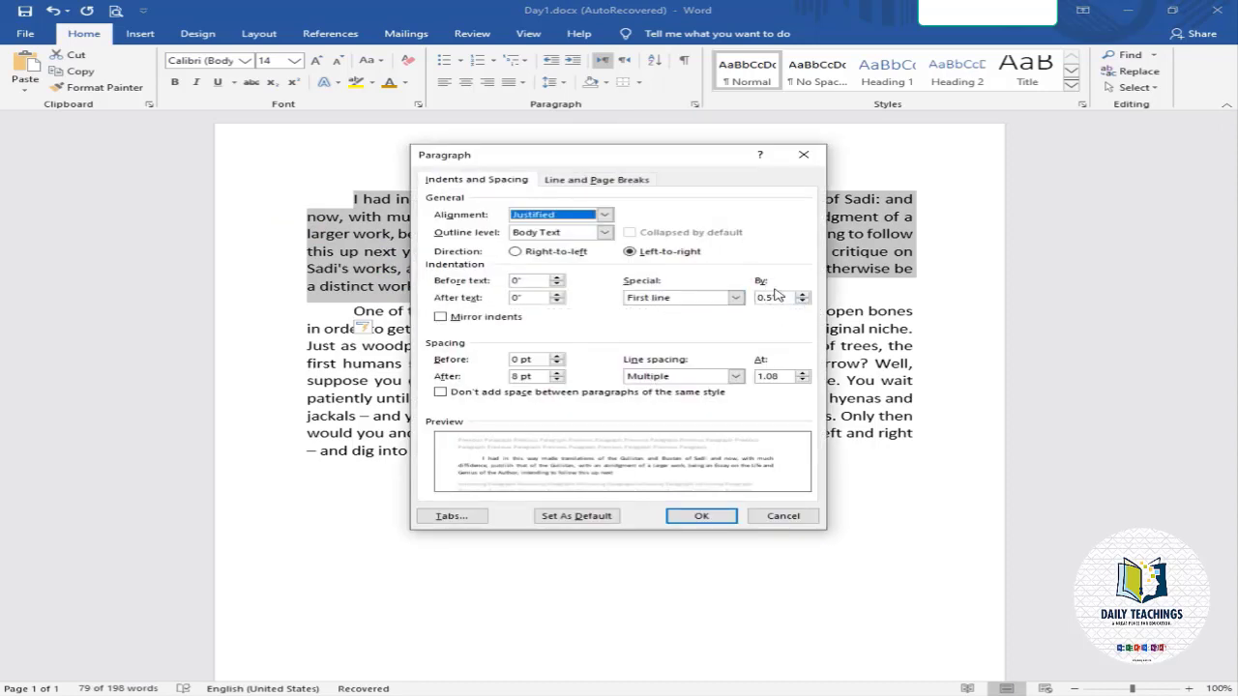
{"action": "double_click", "coordinate": [779, 298]}
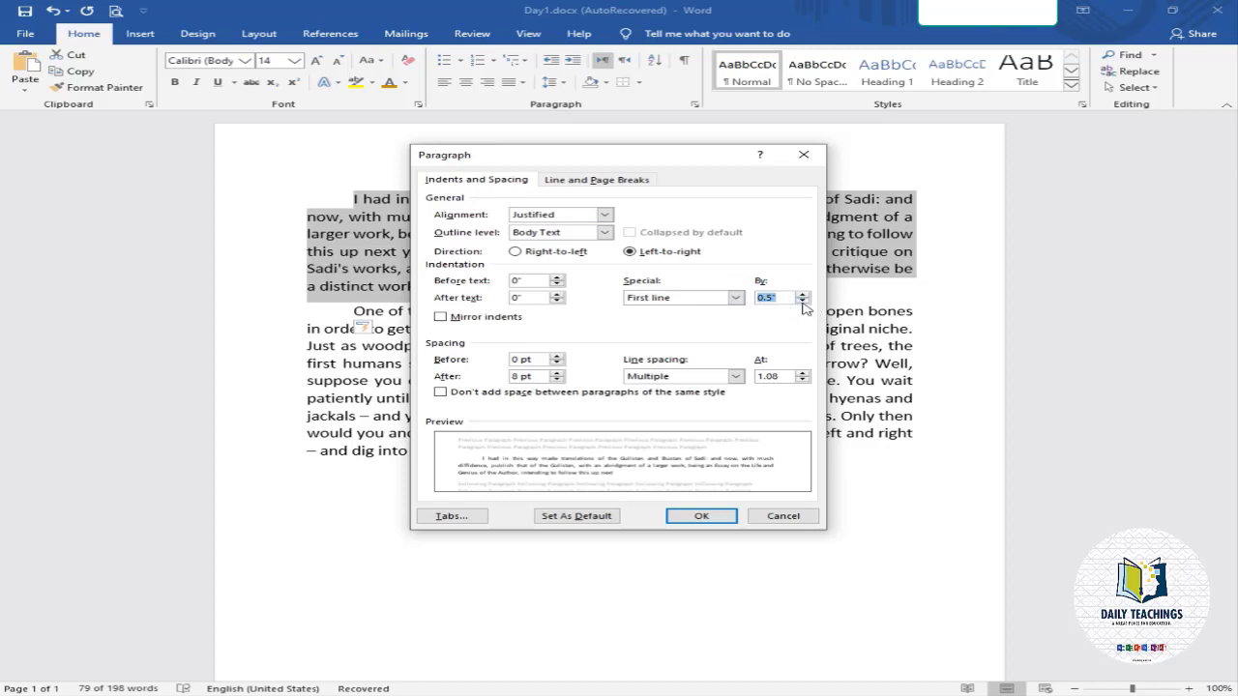
{"action": "left_click", "coordinate": [800, 301]}
{"action": "left_click", "coordinate": [800, 301]}
{"action": "left_click", "coordinate": [801, 300]}
{"action": "left_click", "coordinate": [803, 294]}
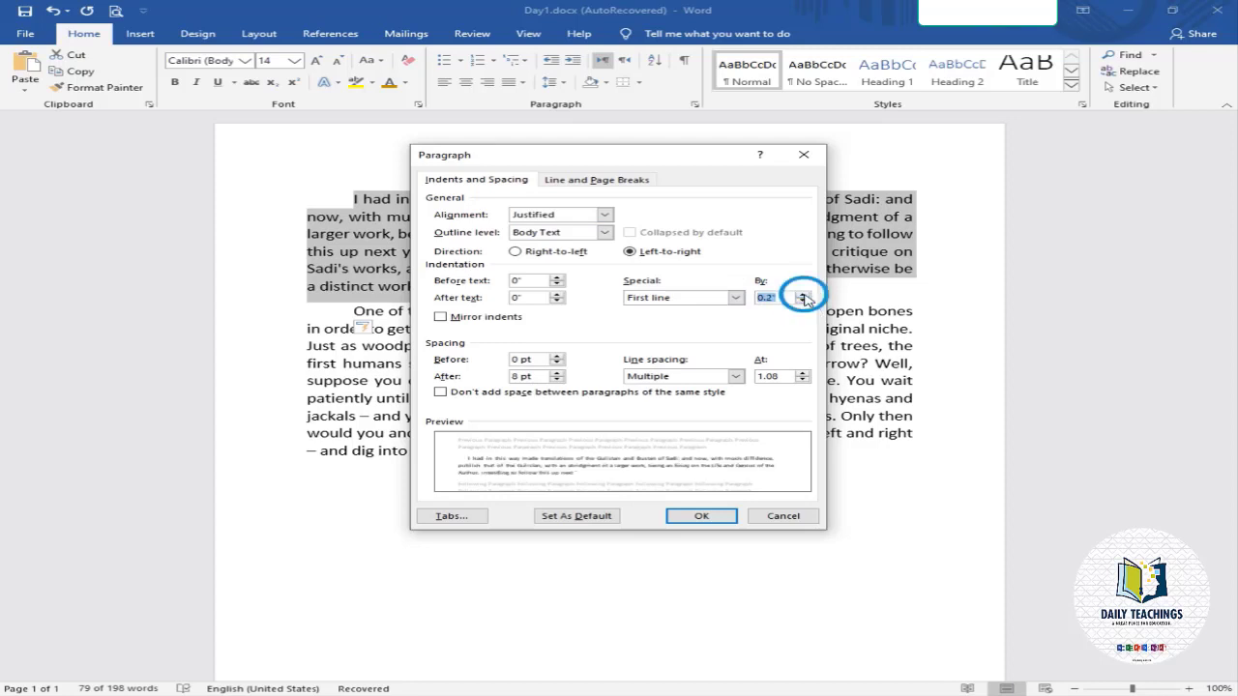
{"action": "left_click", "coordinate": [803, 294]}
{"action": "left_click", "coordinate": [804, 293]}
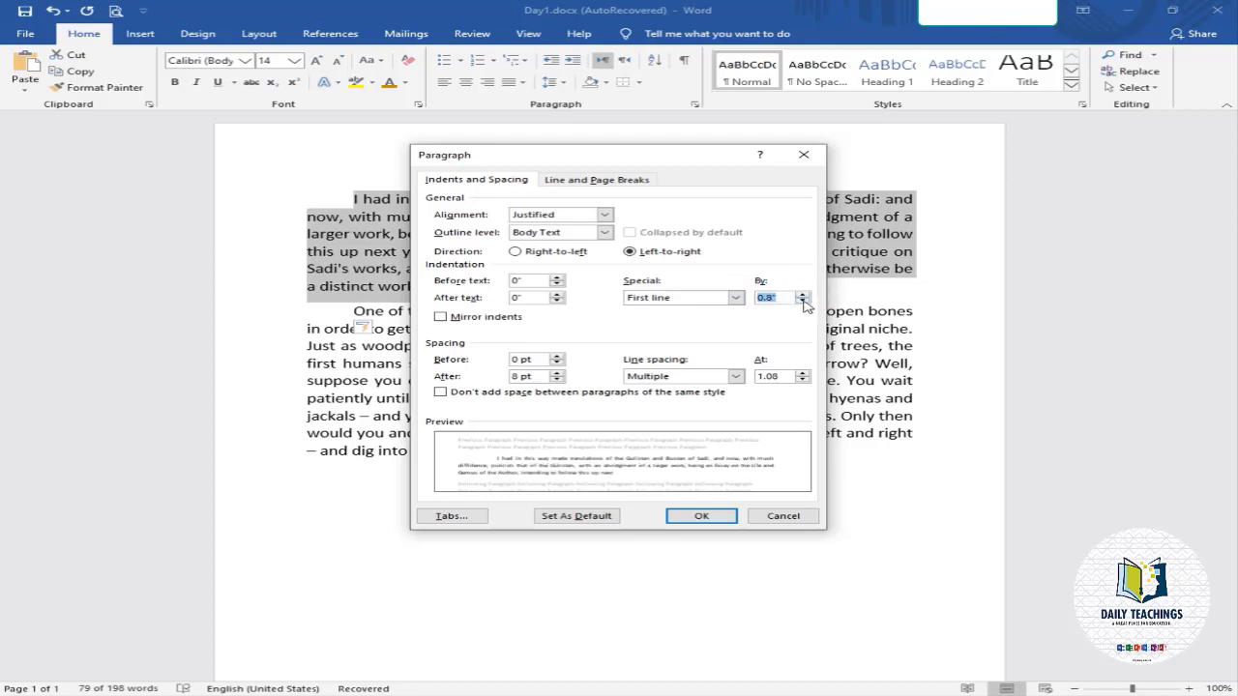
{"action": "left_click", "coordinate": [735, 298]}
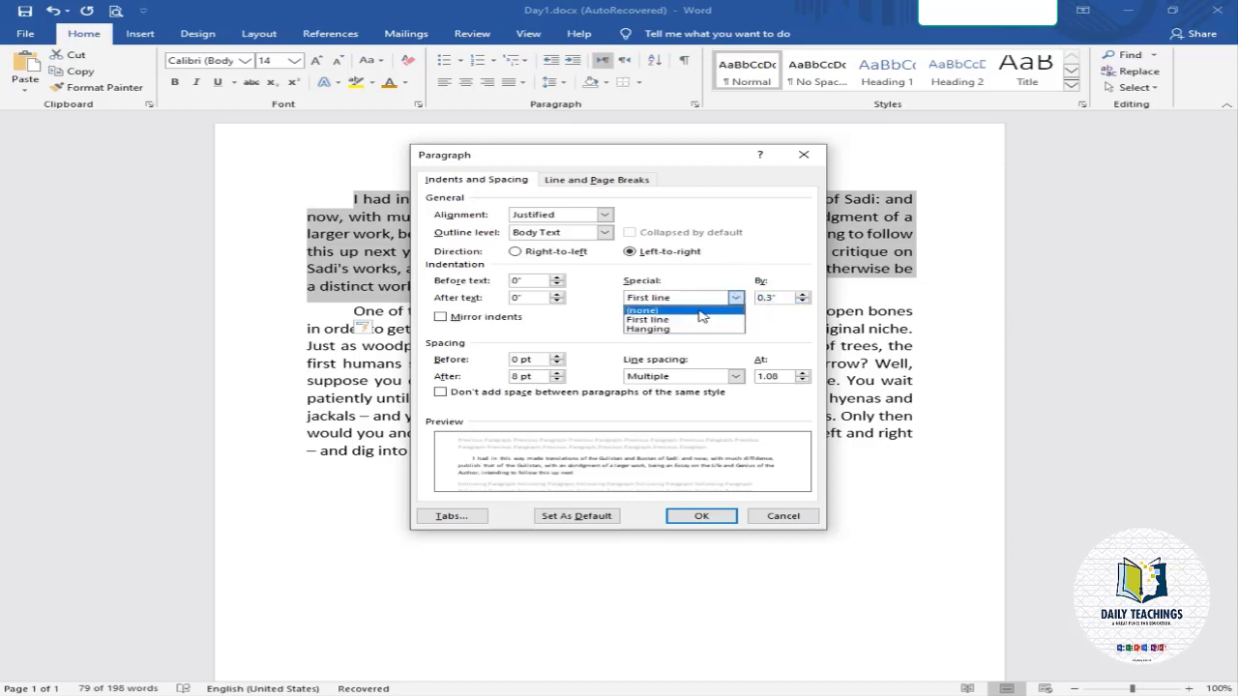
{"action": "left_click", "coordinate": [676, 308]}
{"action": "left_click", "coordinate": [704, 515]}
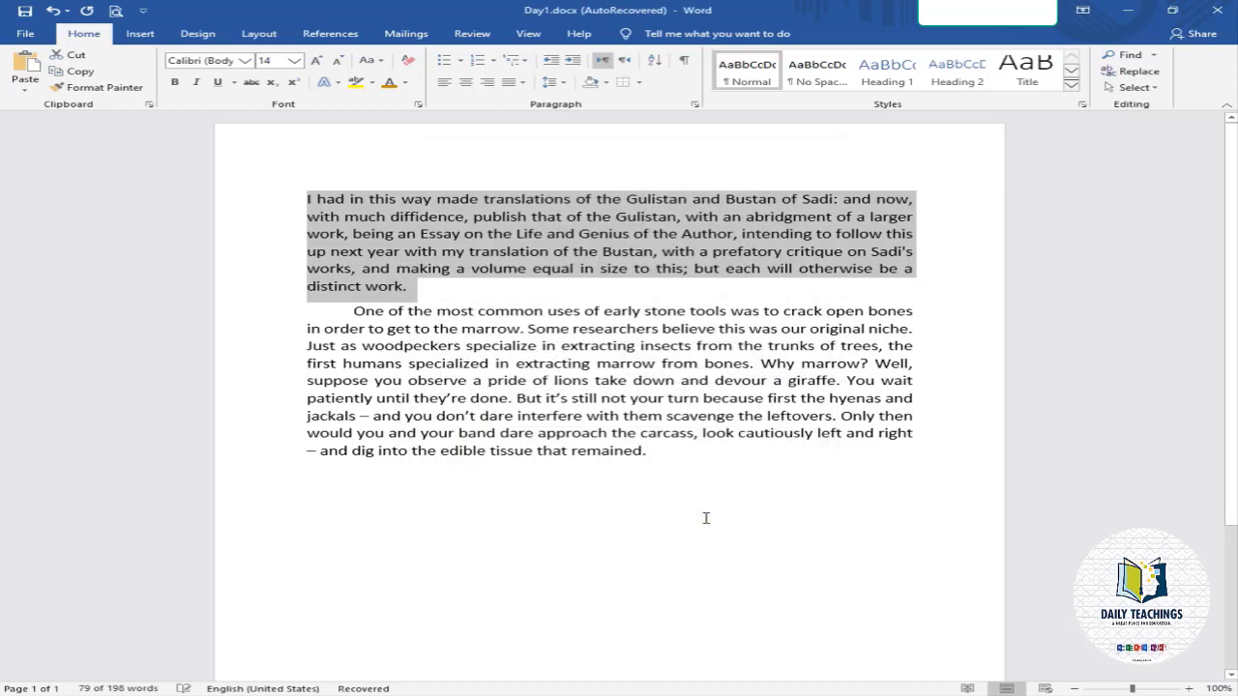
Apply a special Hanging indentation of 0.5" to the first paragraph.
{"action": "left_click", "coordinate": [694, 103]}
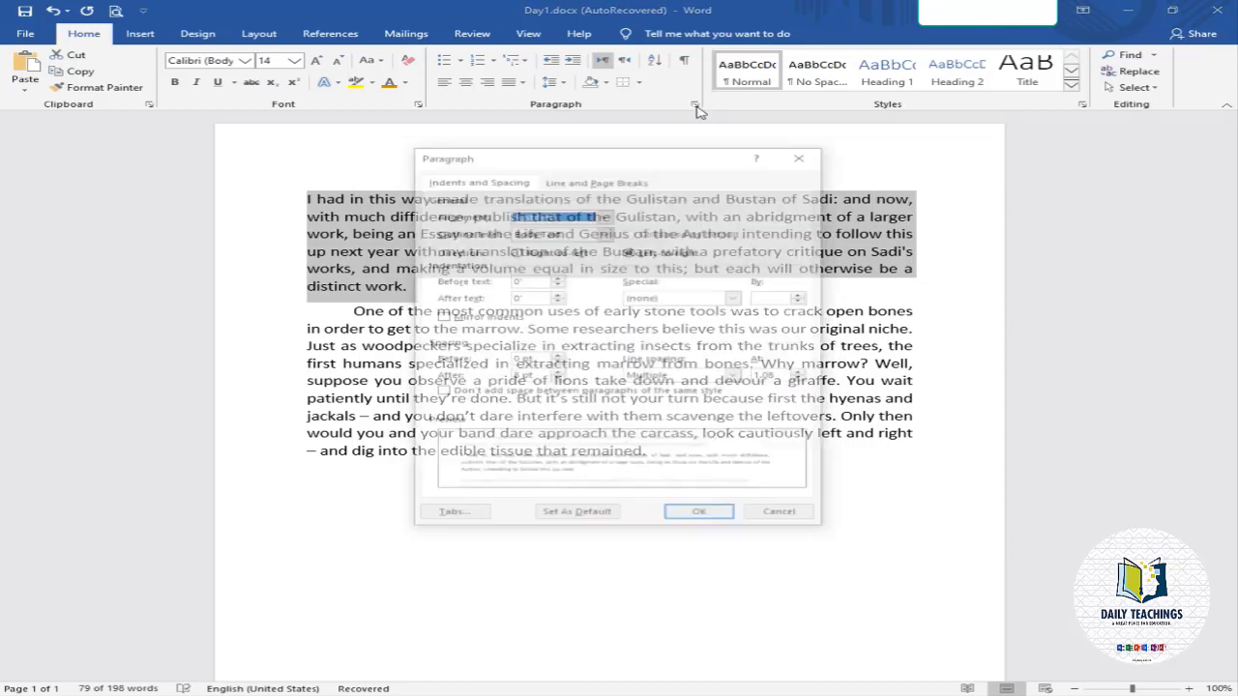
{"action": "left_click", "coordinate": [735, 298]}
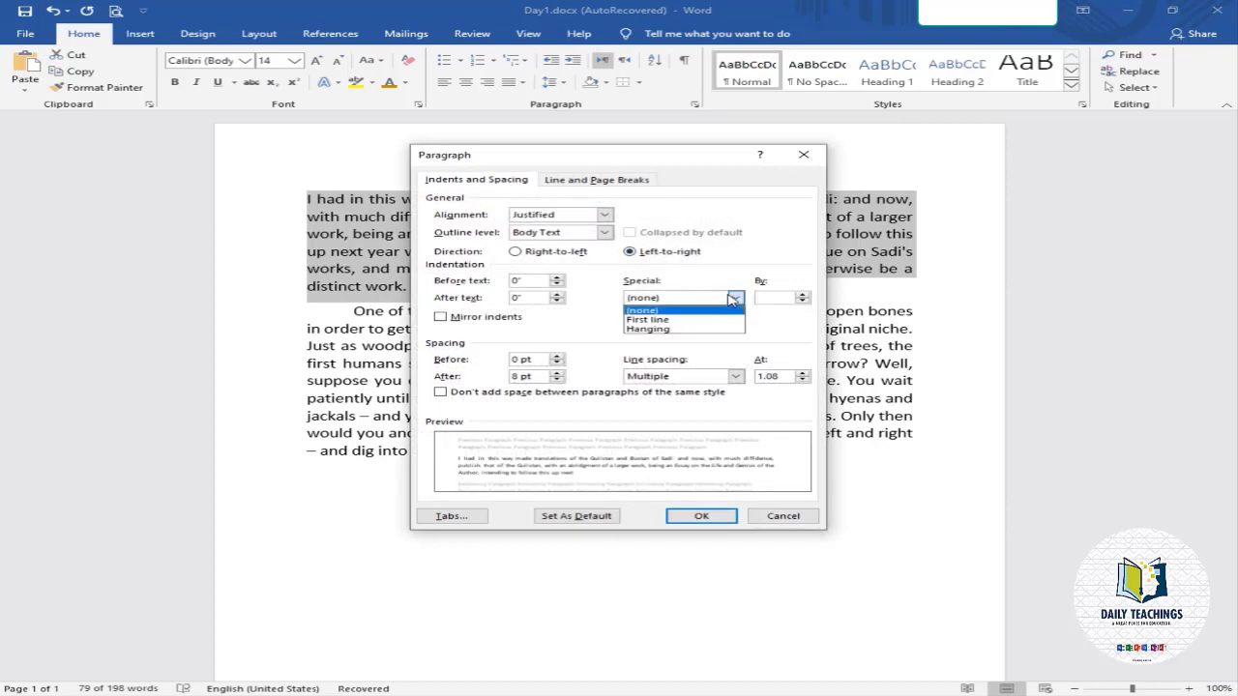
{"action": "left_click", "coordinate": [691, 330]}
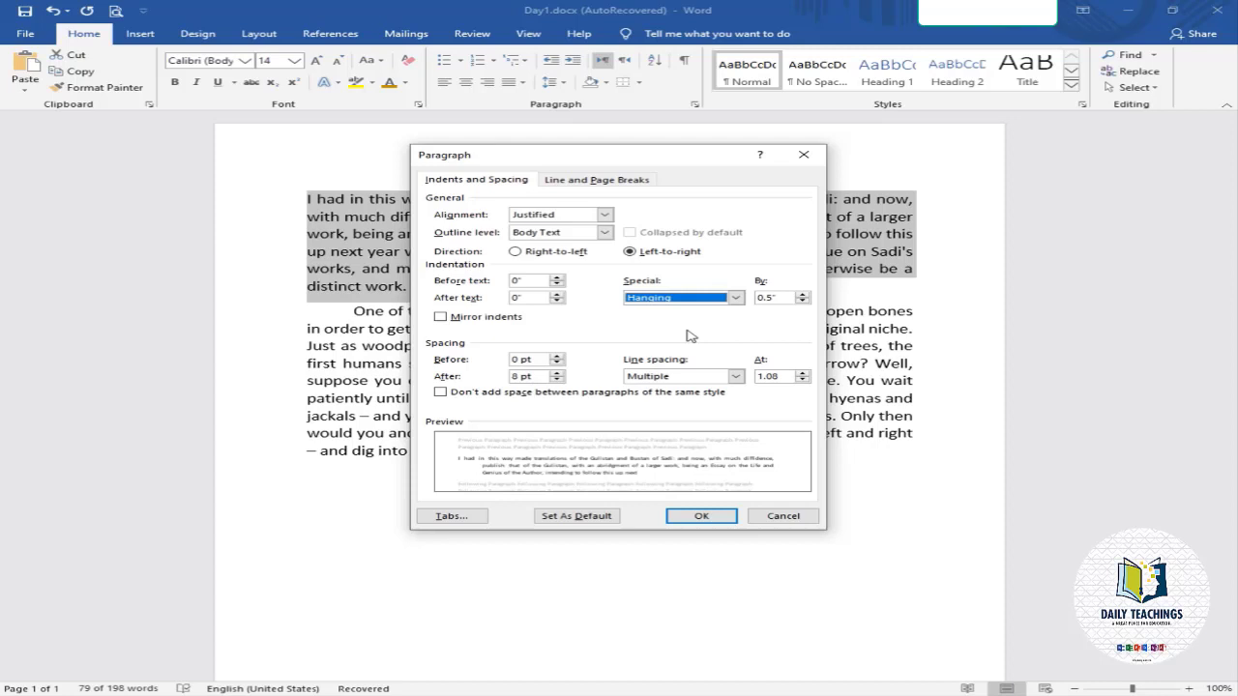
{"action": "left_click", "coordinate": [701, 516]}
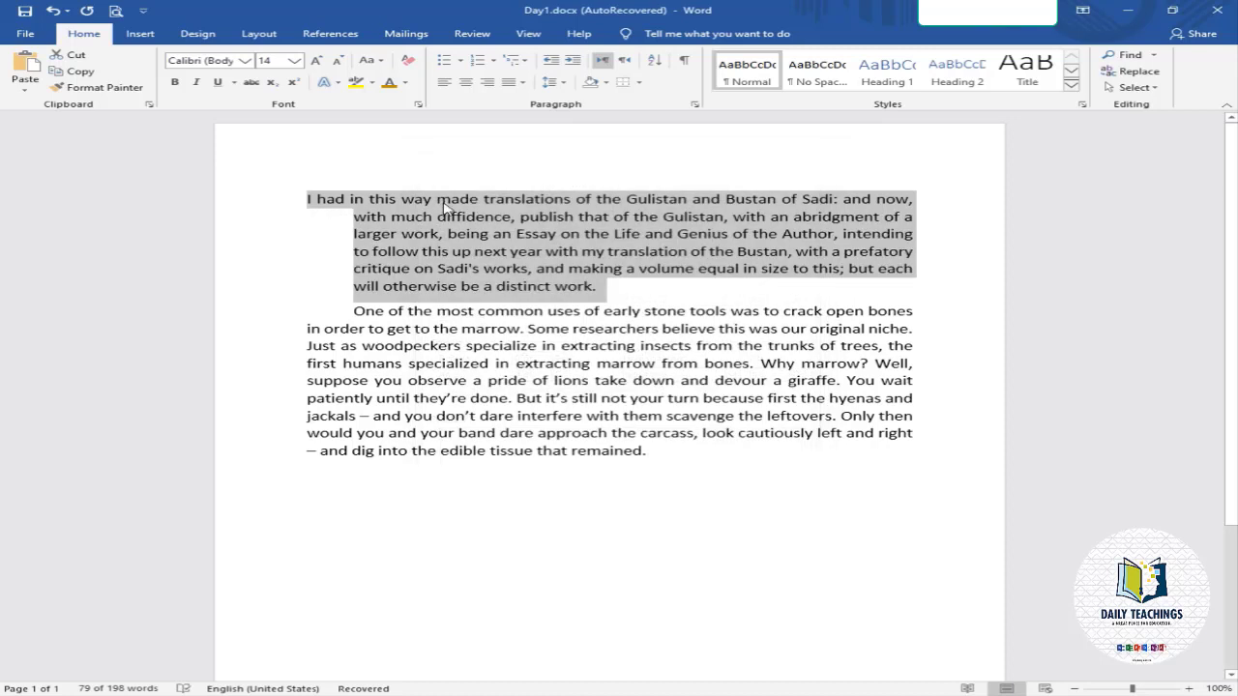
Highlight the first paragraph's opening line and its hanging lines for review, and undo the hanging indentation.
{"action": "left_click", "coordinate": [354, 204]}
{"action": "left_click_drag", "start_coordinate": [400, 199], "coordinate": [917, 204]}
{"action": "left_click", "coordinate": [914, 202]}
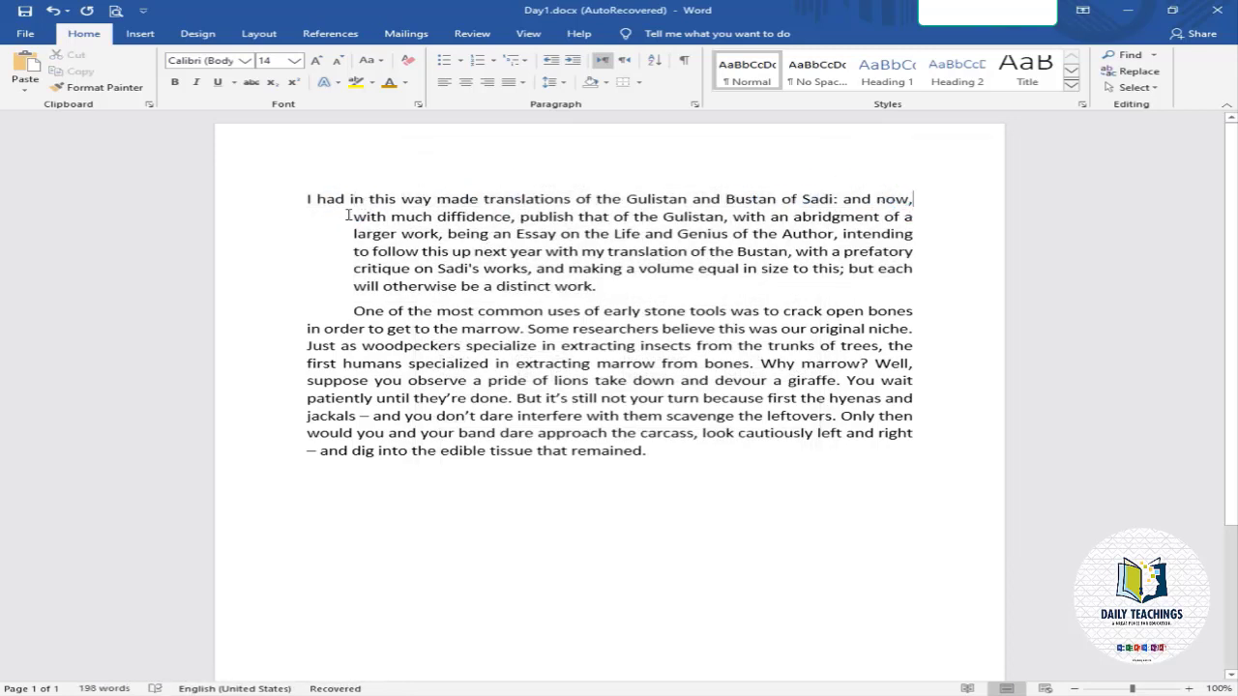
{"action": "left_click_drag", "start_coordinate": [353, 216], "coordinate": [595, 289]}
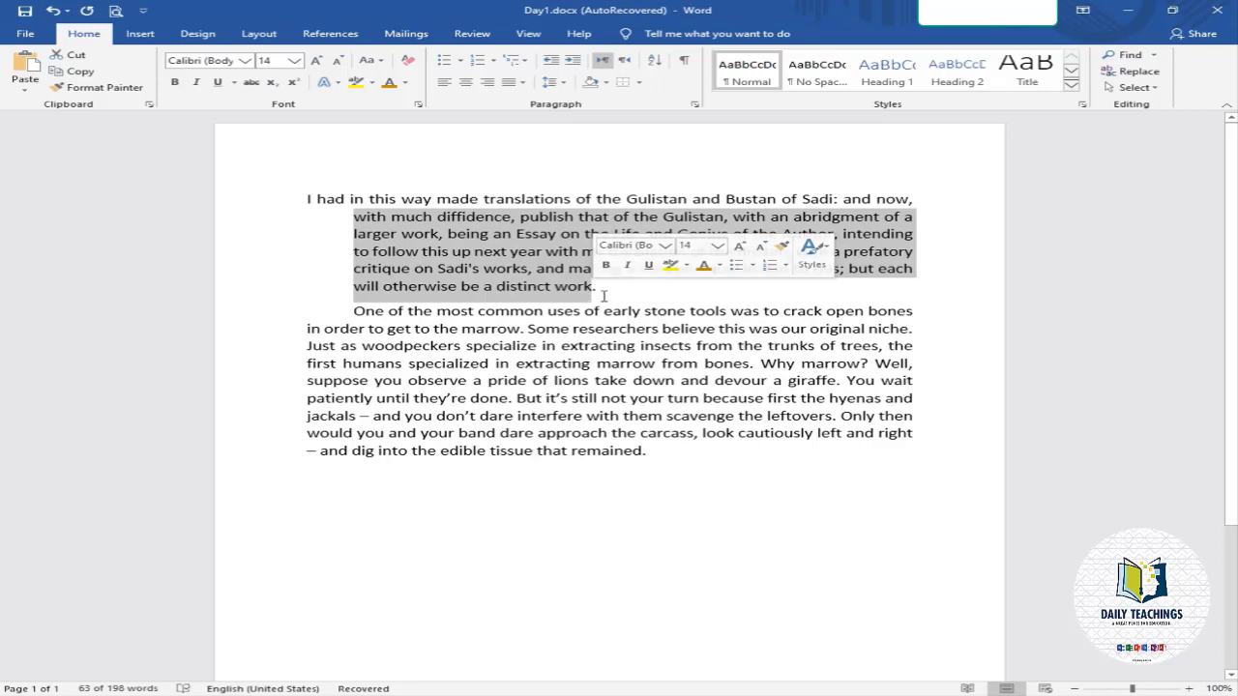
{"action": "left_click", "coordinate": [597, 290]}
{"action": "left_click_drag", "start_coordinate": [591, 287], "coordinate": [353, 251]}
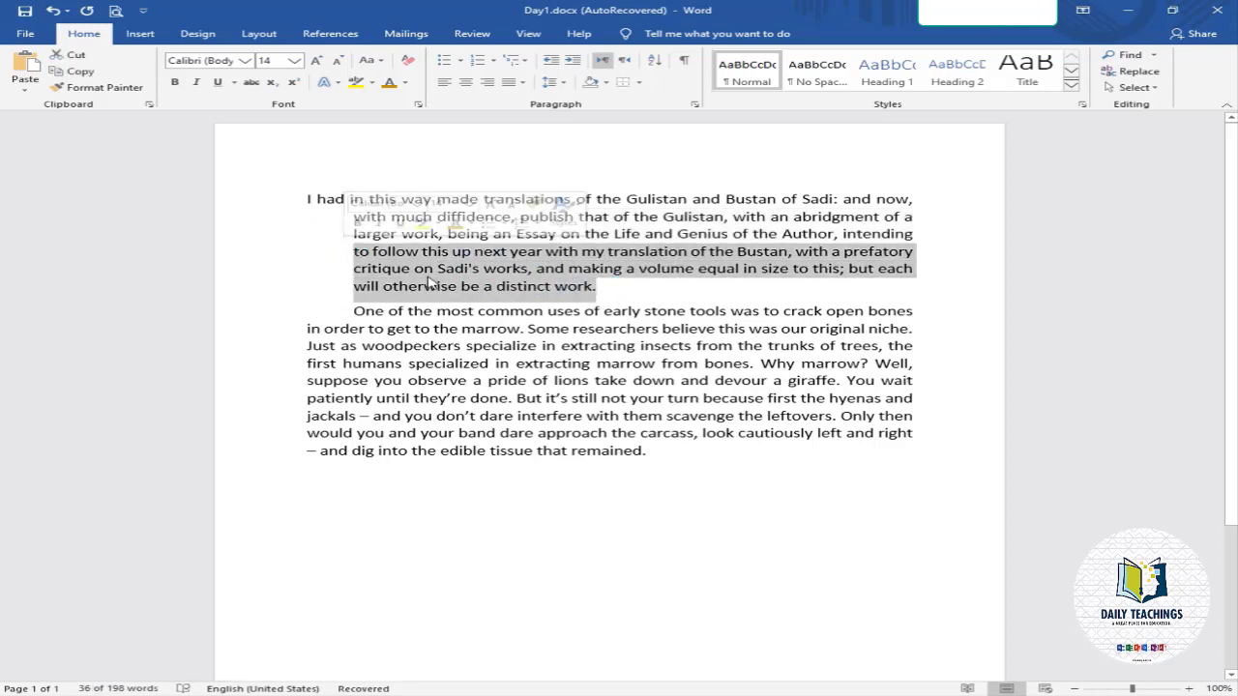
{"action": "key", "text": "ctrl+z"}
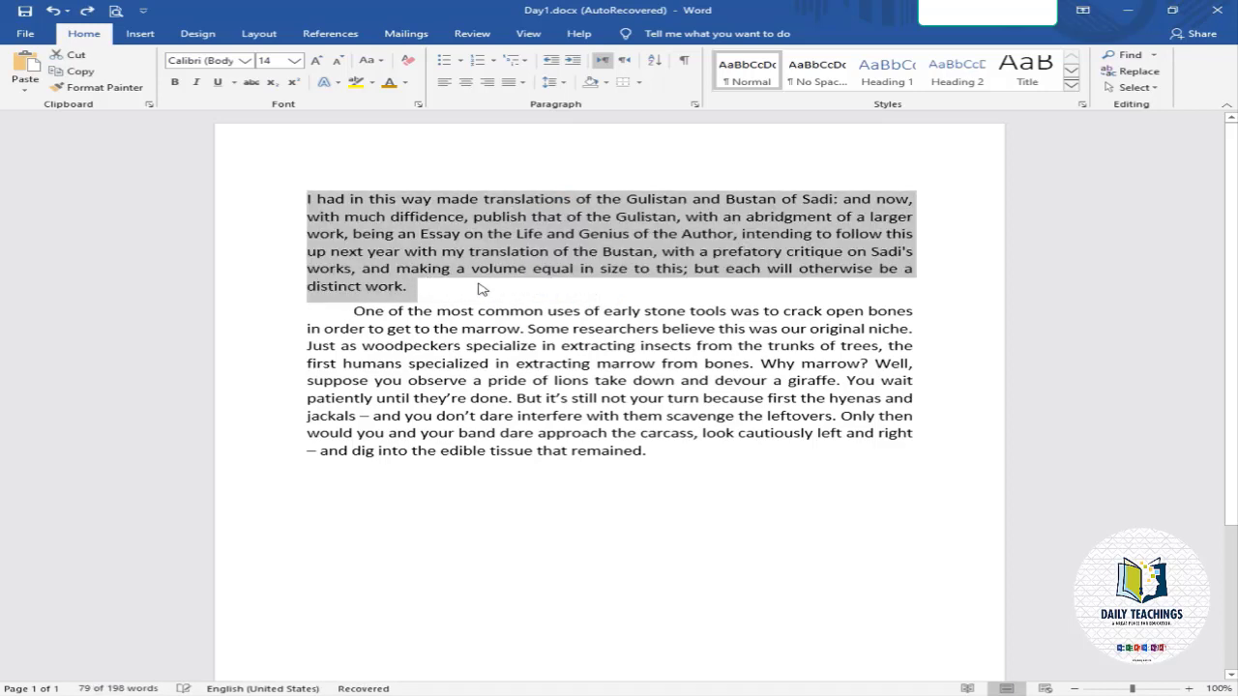
{"action": "left_click", "coordinate": [694, 104]}
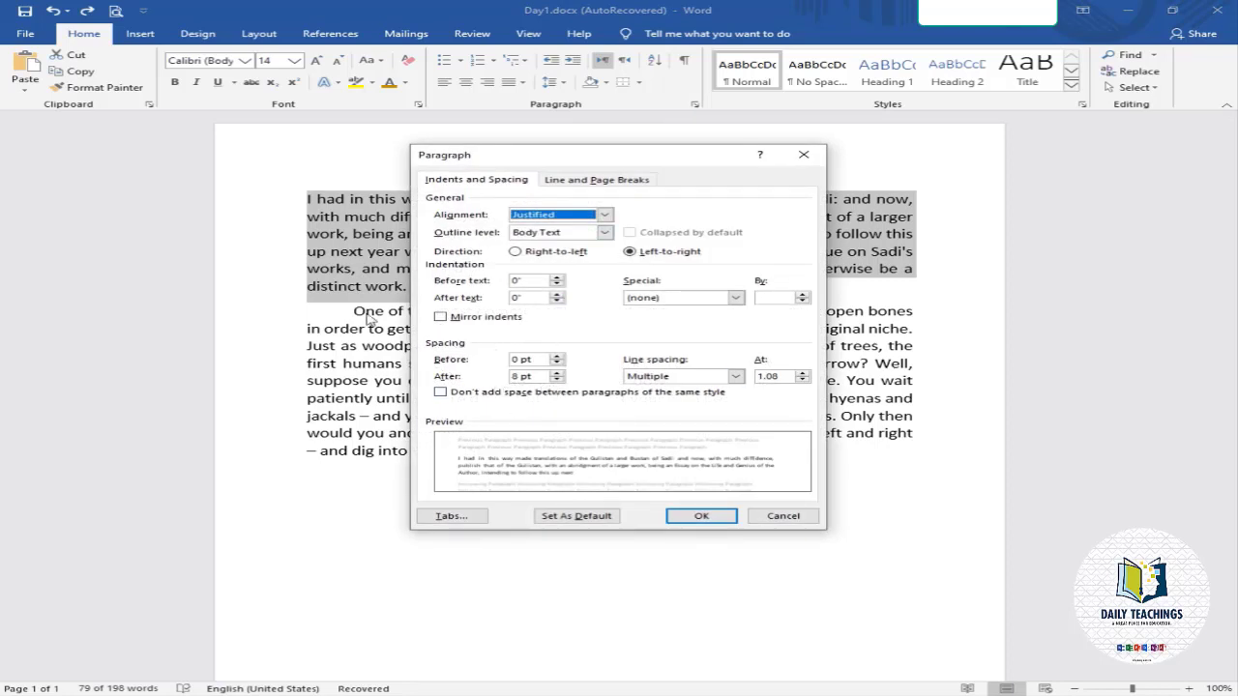
{"action": "left_click", "coordinate": [808, 155]}
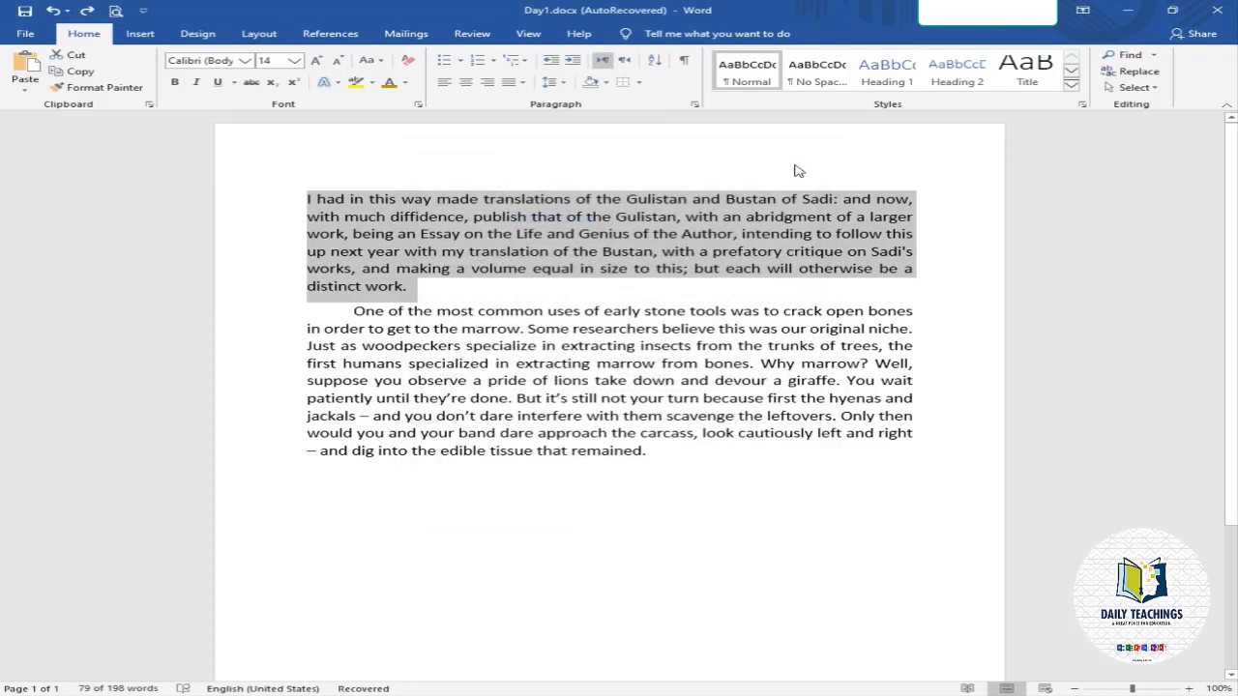
{"action": "left_click", "coordinate": [430, 288]}
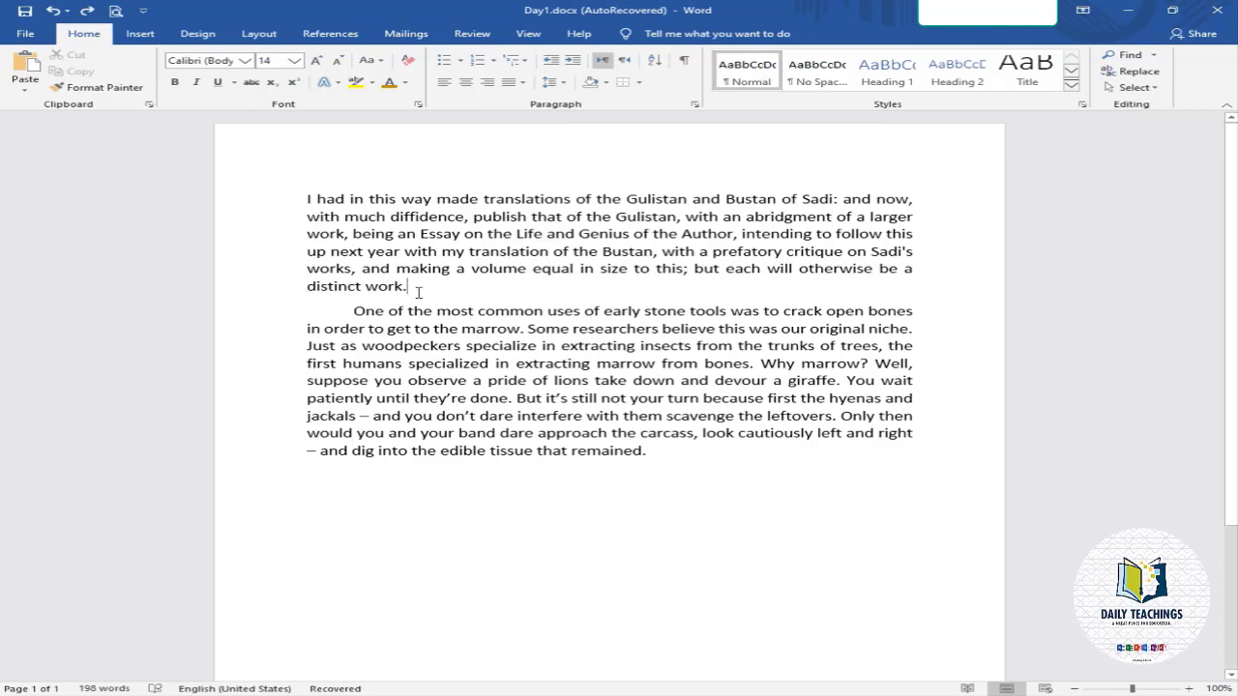
Set the first paragraph's spacing after to 24 pt and apply it.
{"action": "left_click_drag", "start_coordinate": [418, 292], "coordinate": [267, 195]}
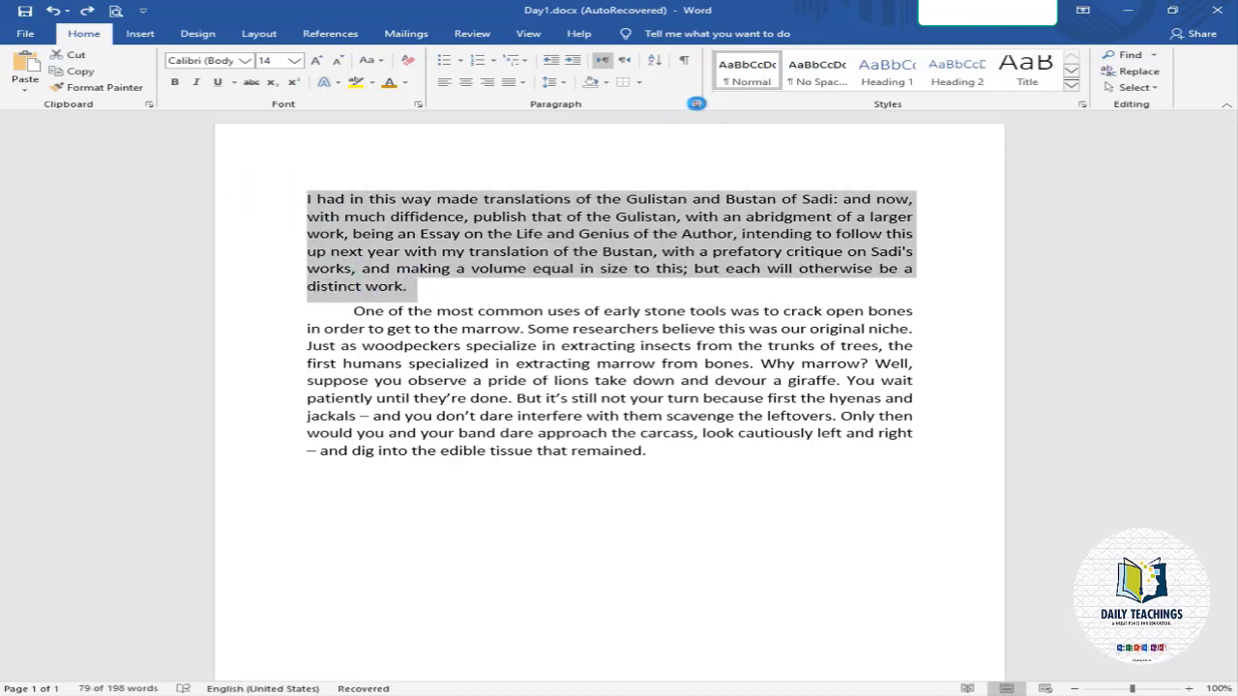
{"action": "left_click", "coordinate": [697, 103]}
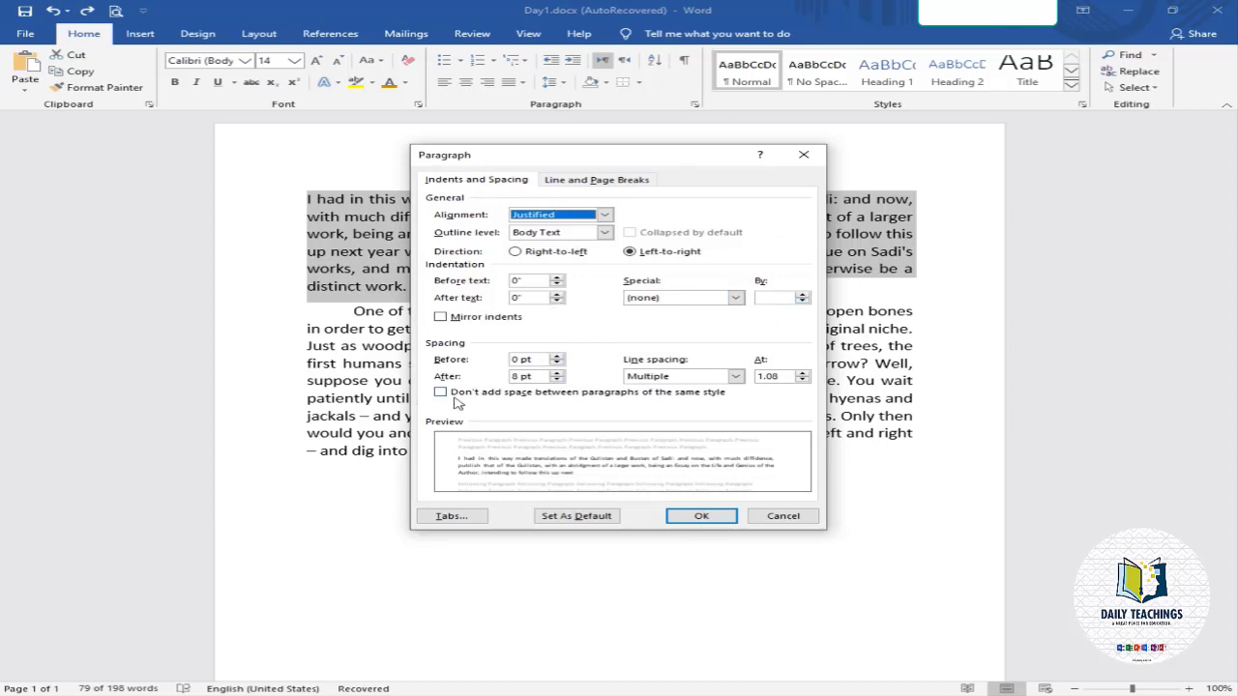
{"action": "left_click", "coordinate": [557, 380]}
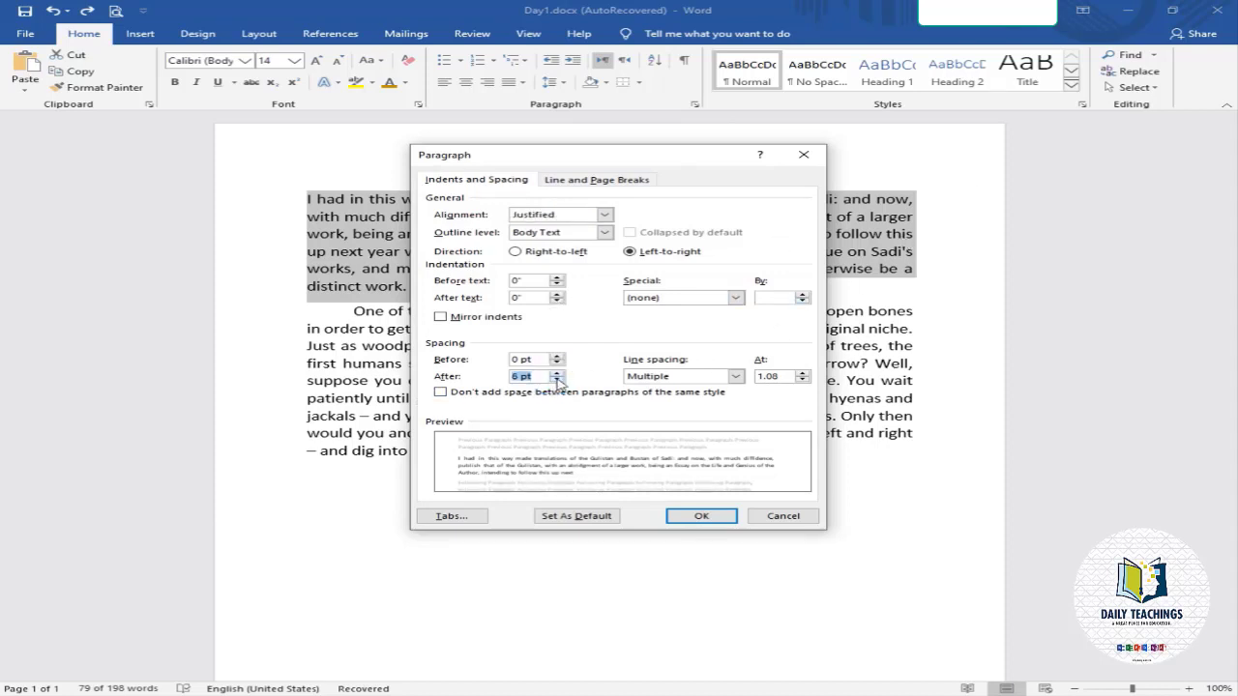
{"action": "left_click", "coordinate": [557, 372]}
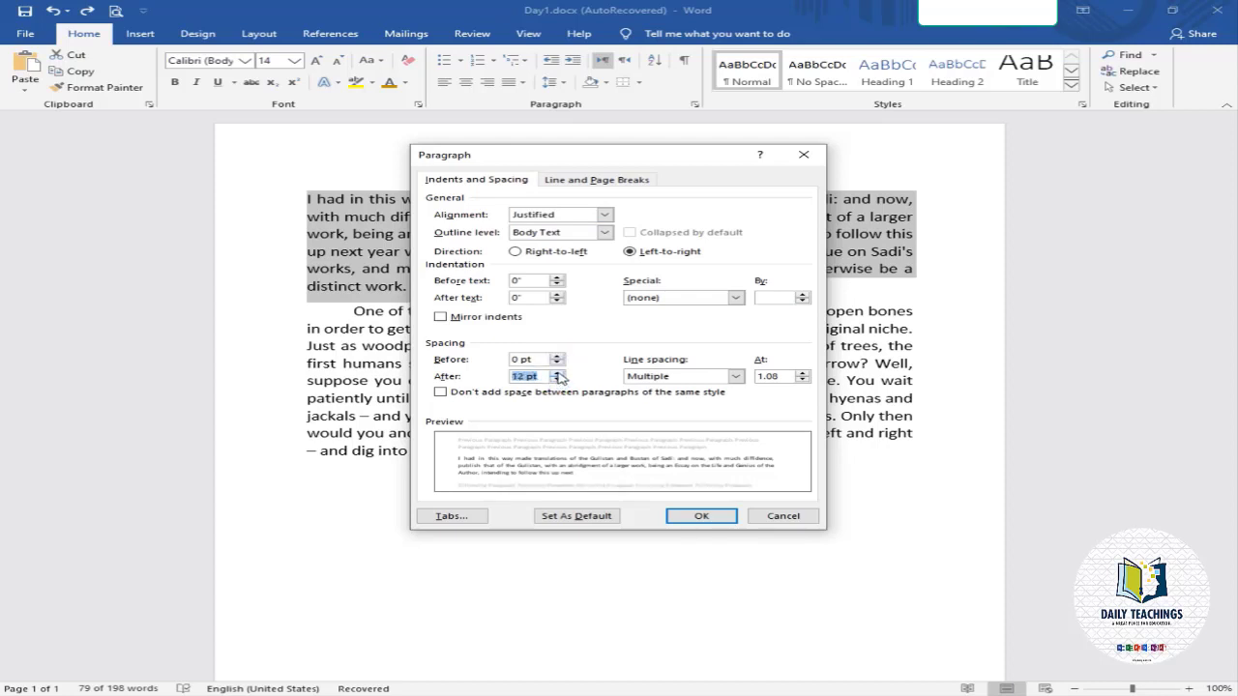
{"action": "left_click", "coordinate": [557, 372]}
{"action": "left_click", "coordinate": [557, 372]}
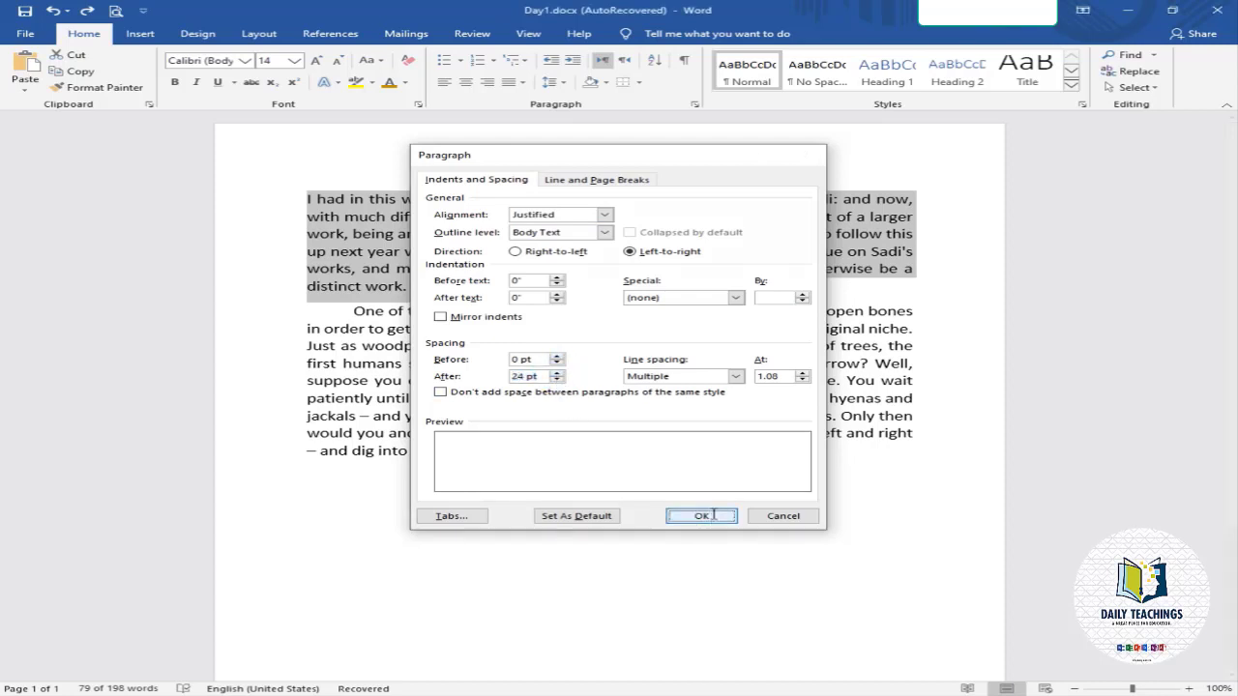
{"action": "left_click", "coordinate": [701, 515]}
{"action": "left_click", "coordinate": [414, 307]}
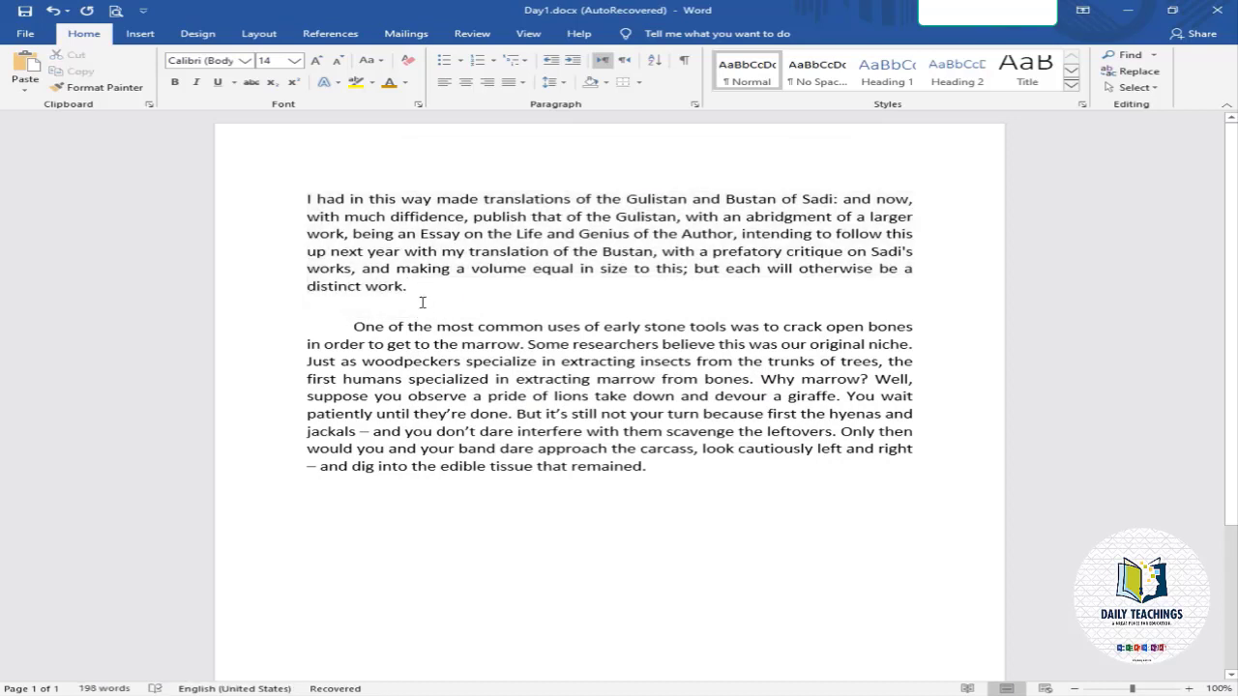
Set the first paragraph's spacing after to 0 pt and apply it.
{"action": "left_click_drag", "start_coordinate": [377, 279], "coordinate": [290, 194]}
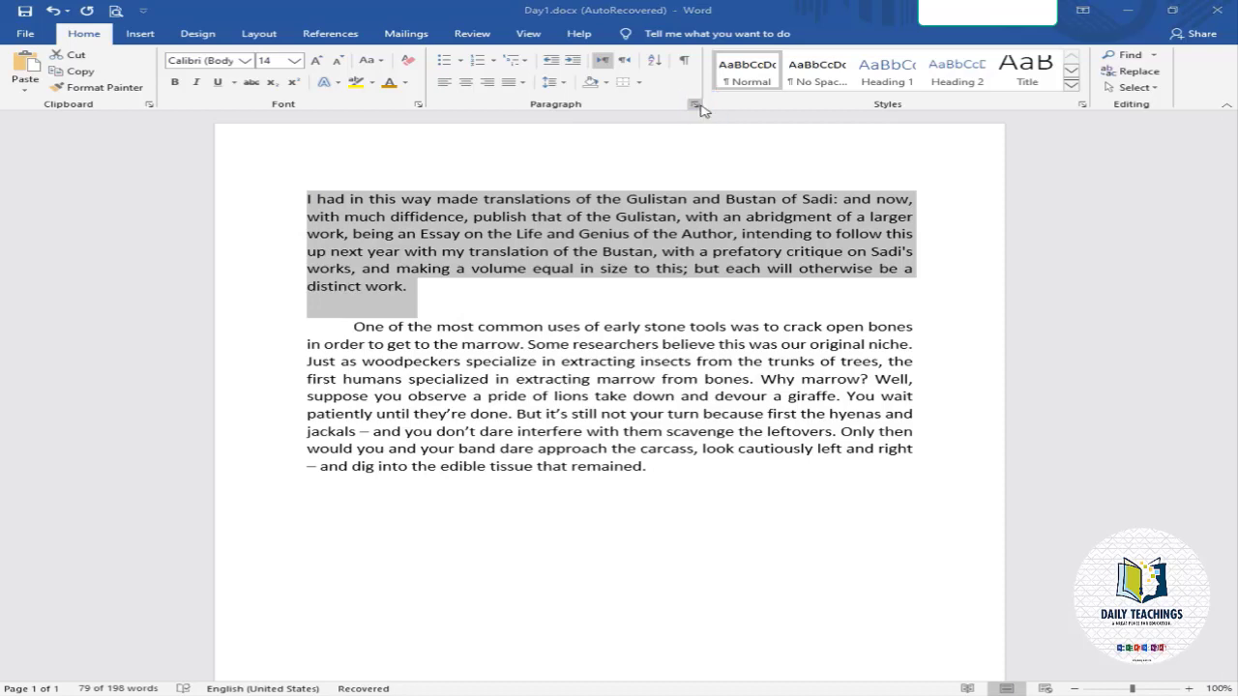
{"action": "left_click", "coordinate": [694, 104]}
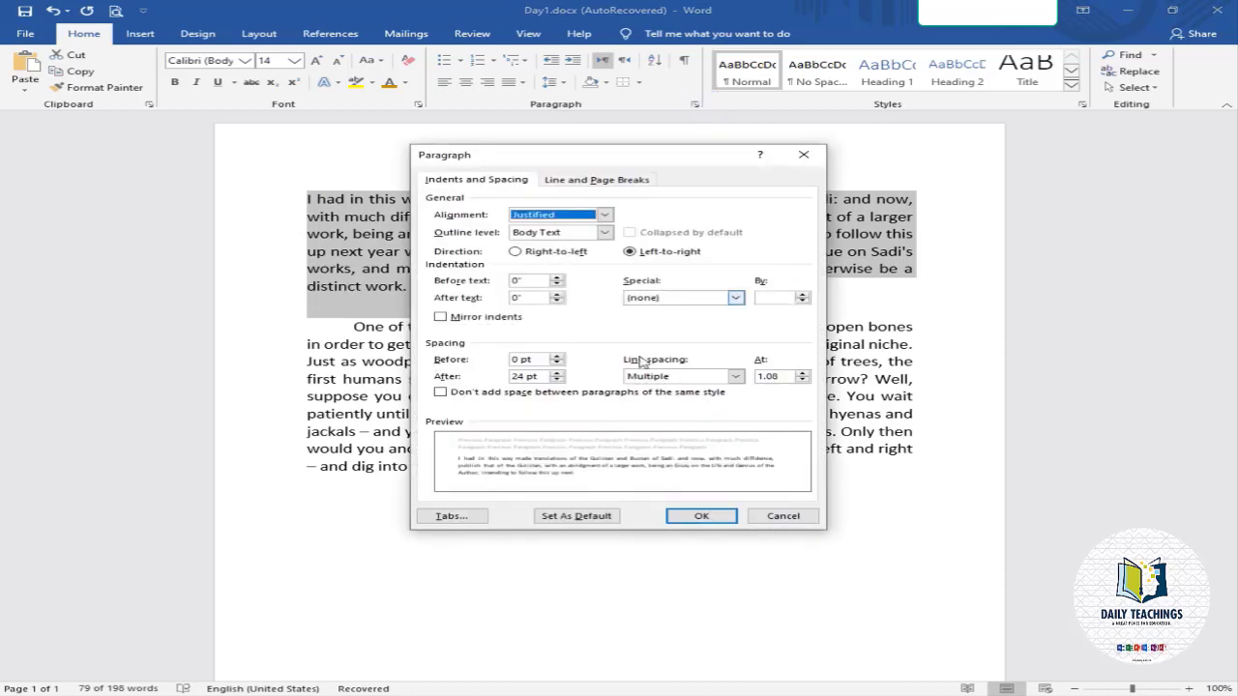
{"action": "left_click", "coordinate": [558, 380]}
{"action": "left_click", "coordinate": [558, 380]}
{"action": "left_click", "coordinate": [558, 380]}
{"action": "left_click", "coordinate": [558, 380]}
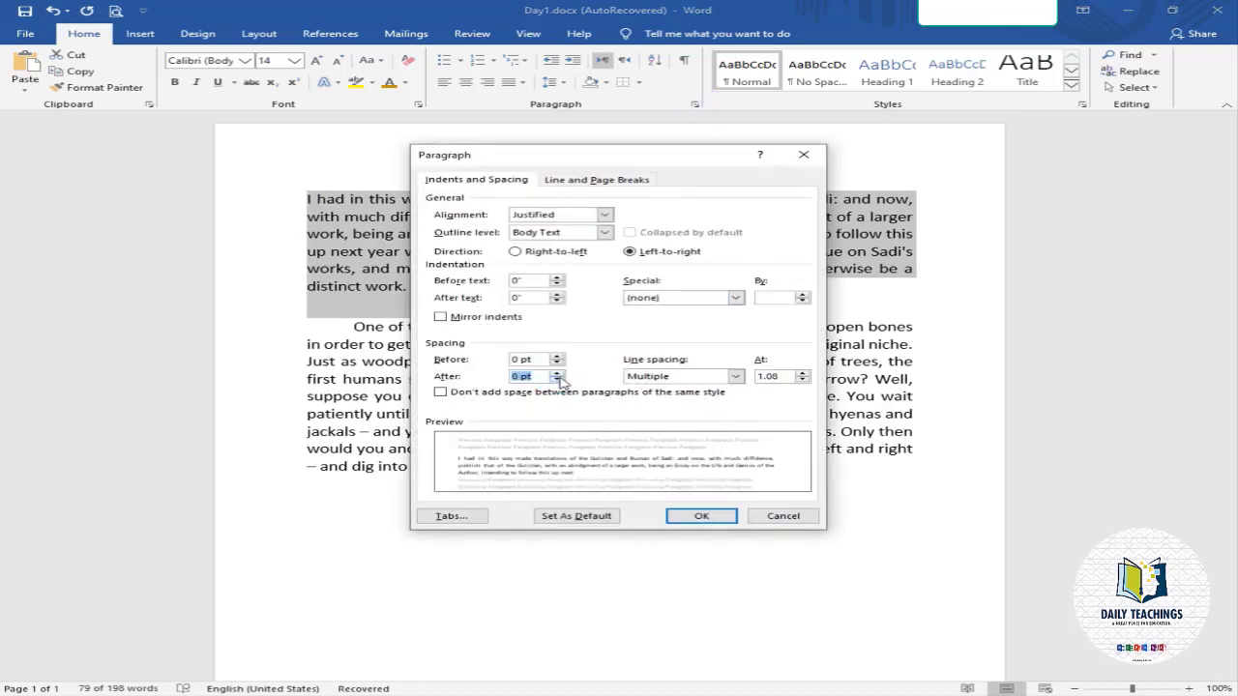
{"action": "left_click", "coordinate": [701, 516]}
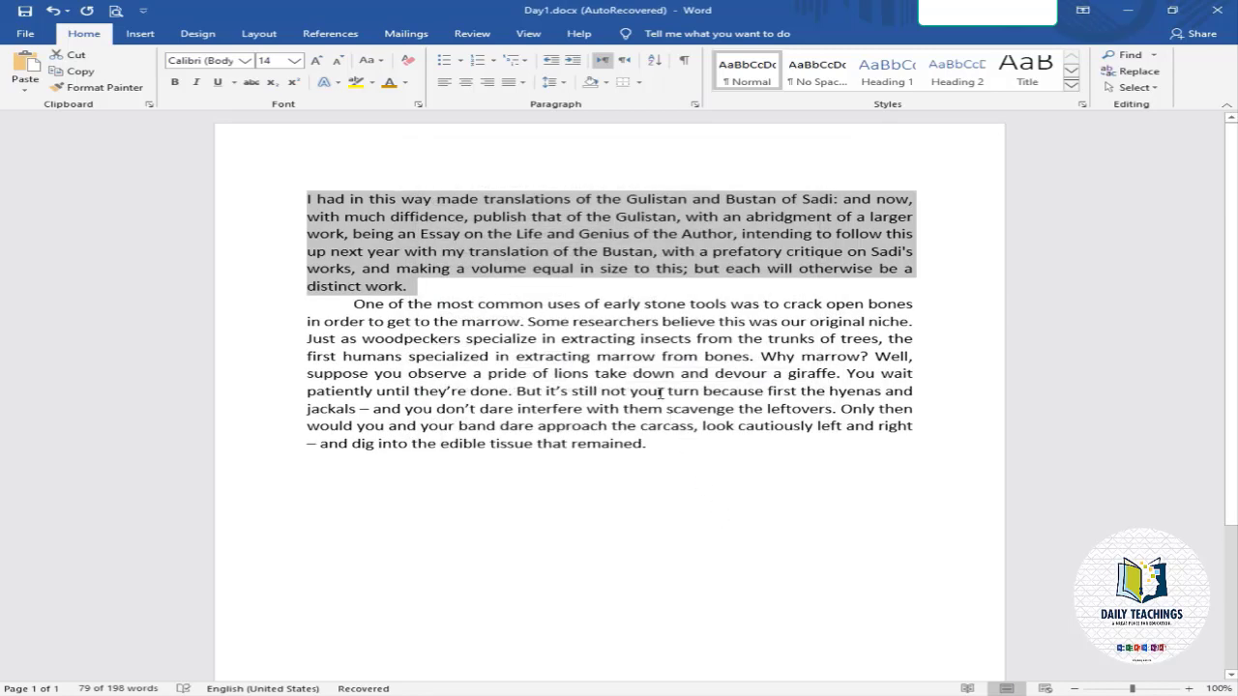
Set the first paragraph's line spacing to 1.5 lines, apply it and deselect the text.
{"action": "left_click", "coordinate": [695, 103]}
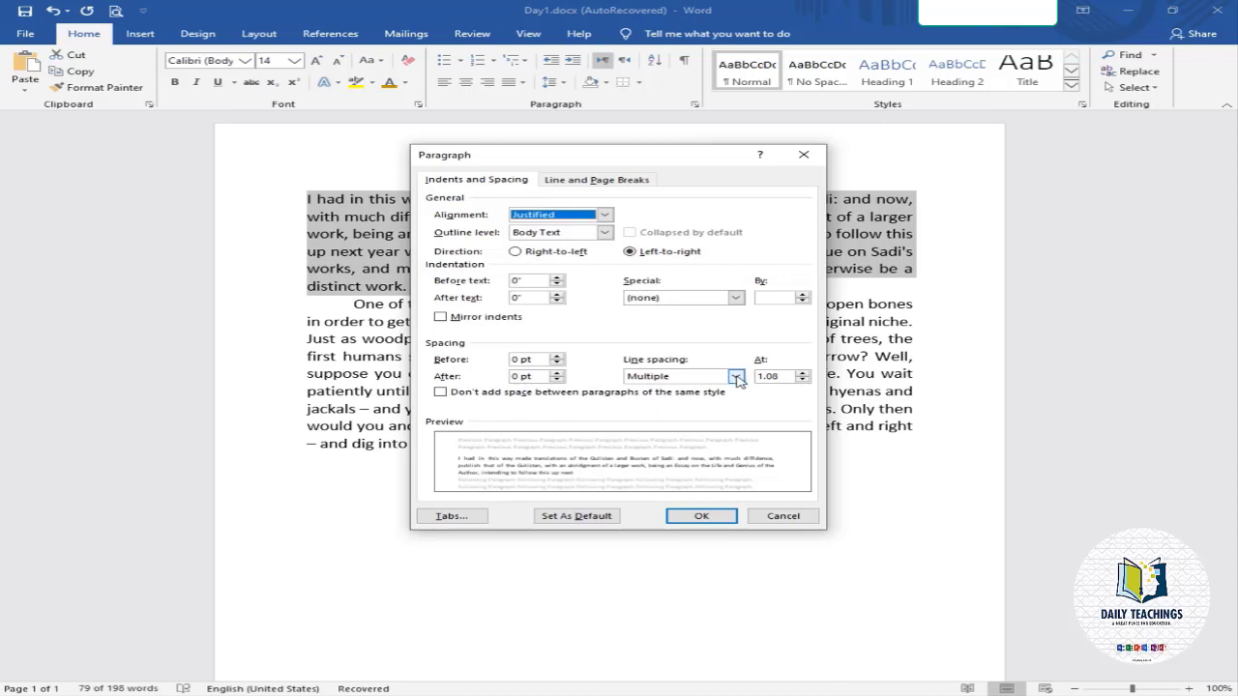
{"action": "left_click", "coordinate": [736, 376]}
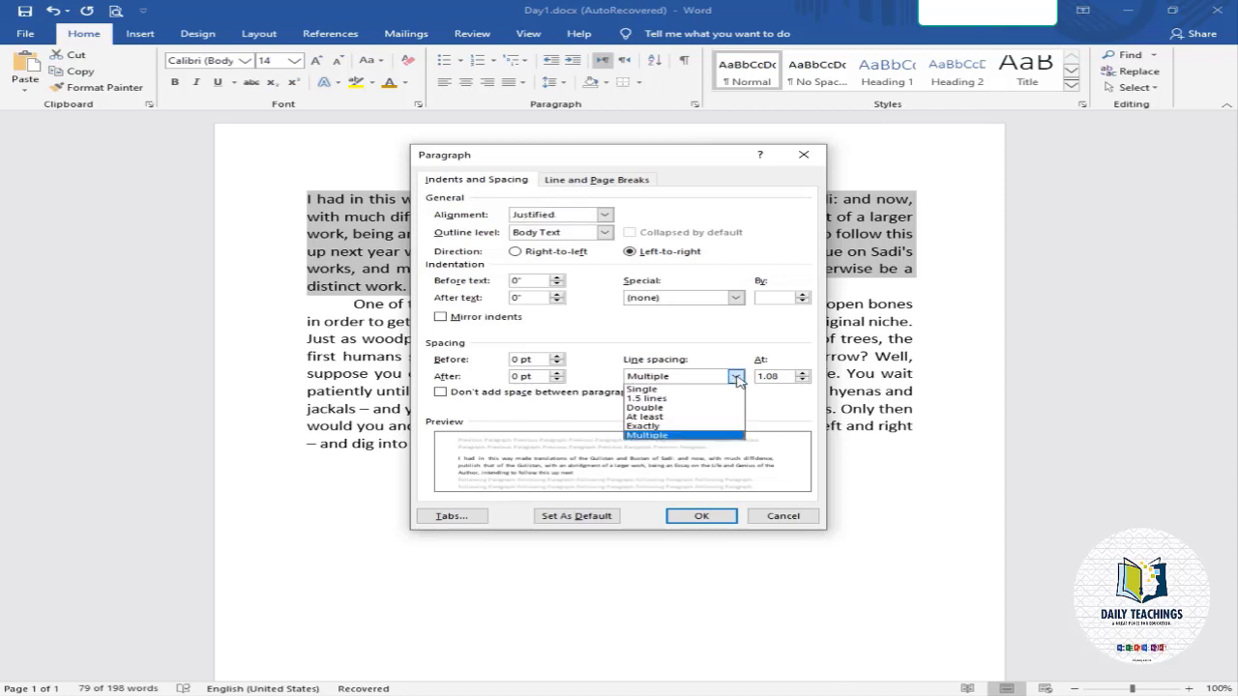
{"action": "left_click", "coordinate": [666, 400]}
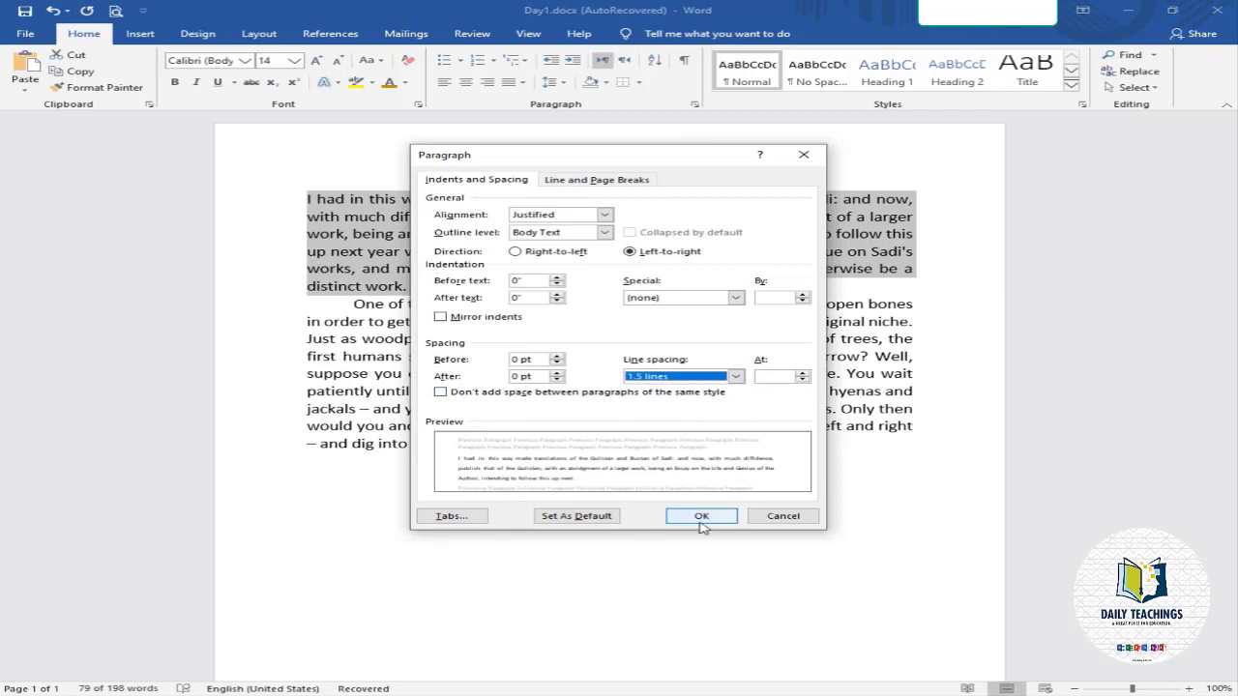
{"action": "left_click", "coordinate": [701, 517]}
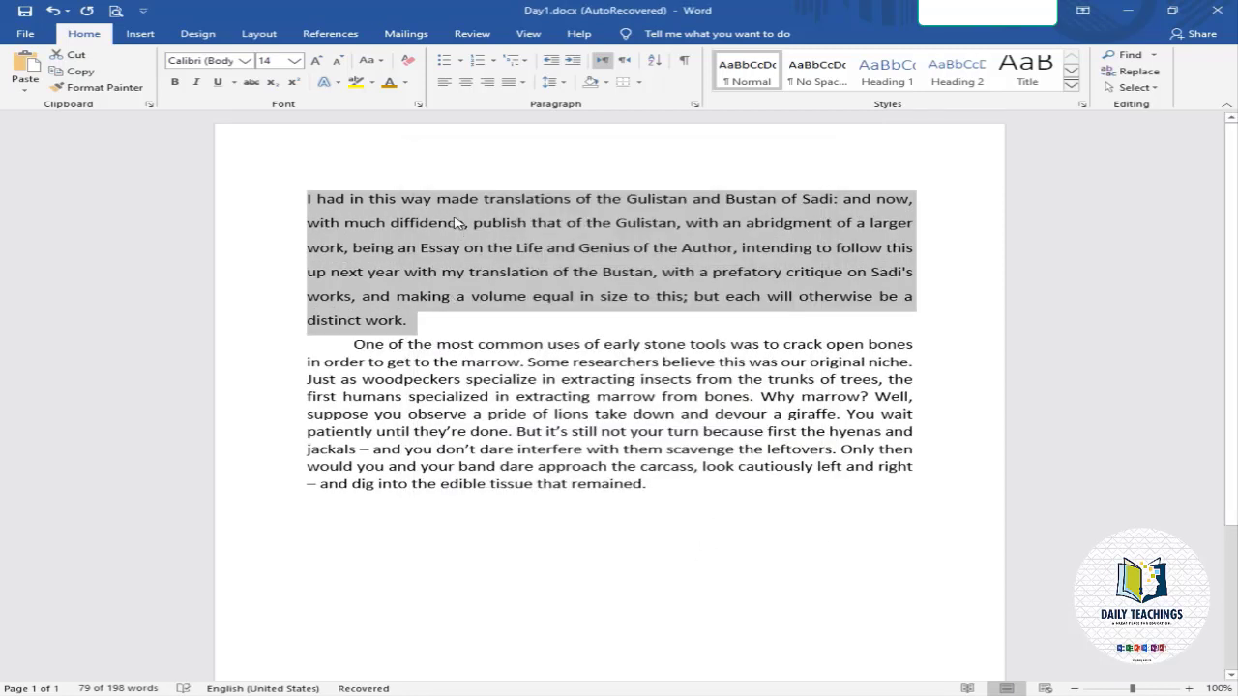
{"action": "left_click", "coordinate": [456, 253]}
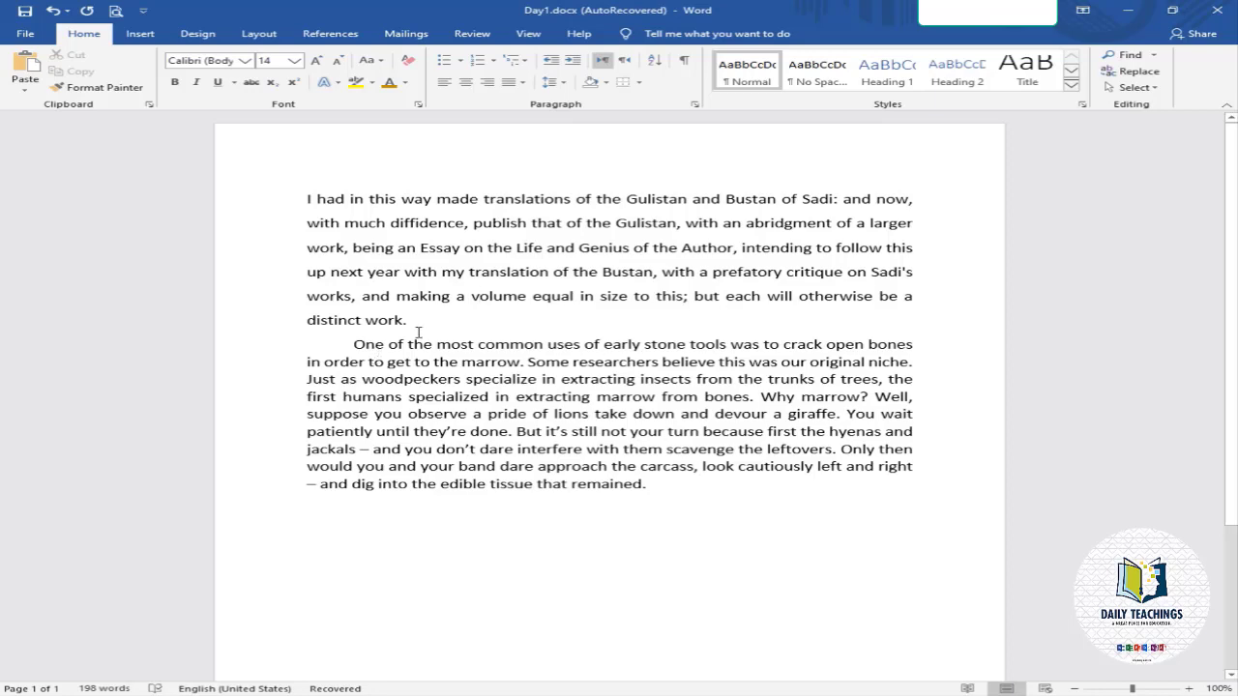
Select the whole first paragraph again and change its line spacing to Single.
{"action": "left_click_drag", "start_coordinate": [419, 329], "coordinate": [273, 208]}
{"action": "left_click", "coordinate": [694, 103]}
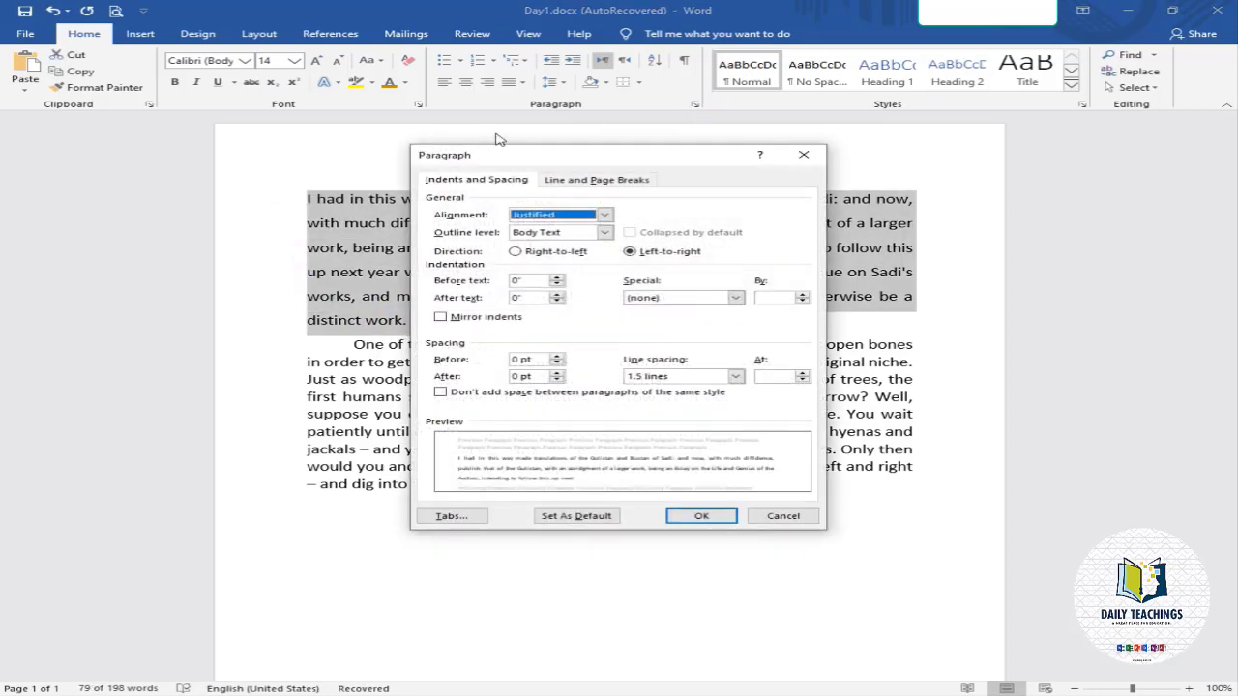
{"action": "left_click", "coordinate": [735, 377]}
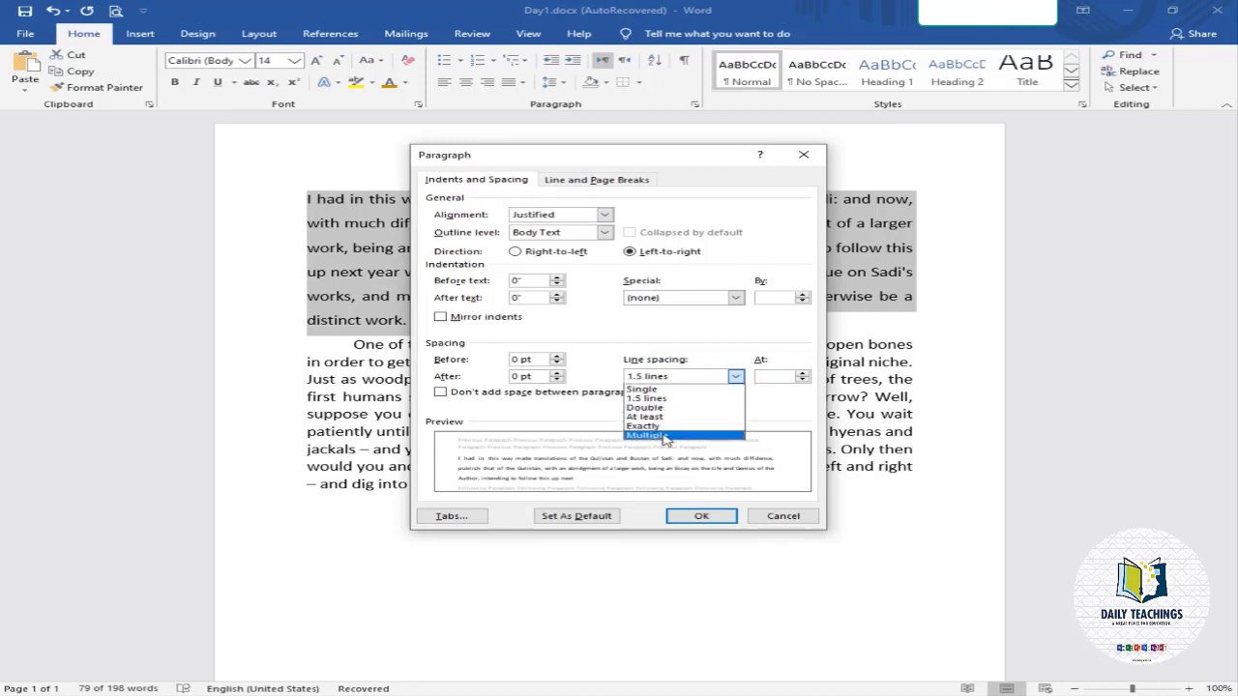
{"action": "left_click", "coordinate": [667, 389]}
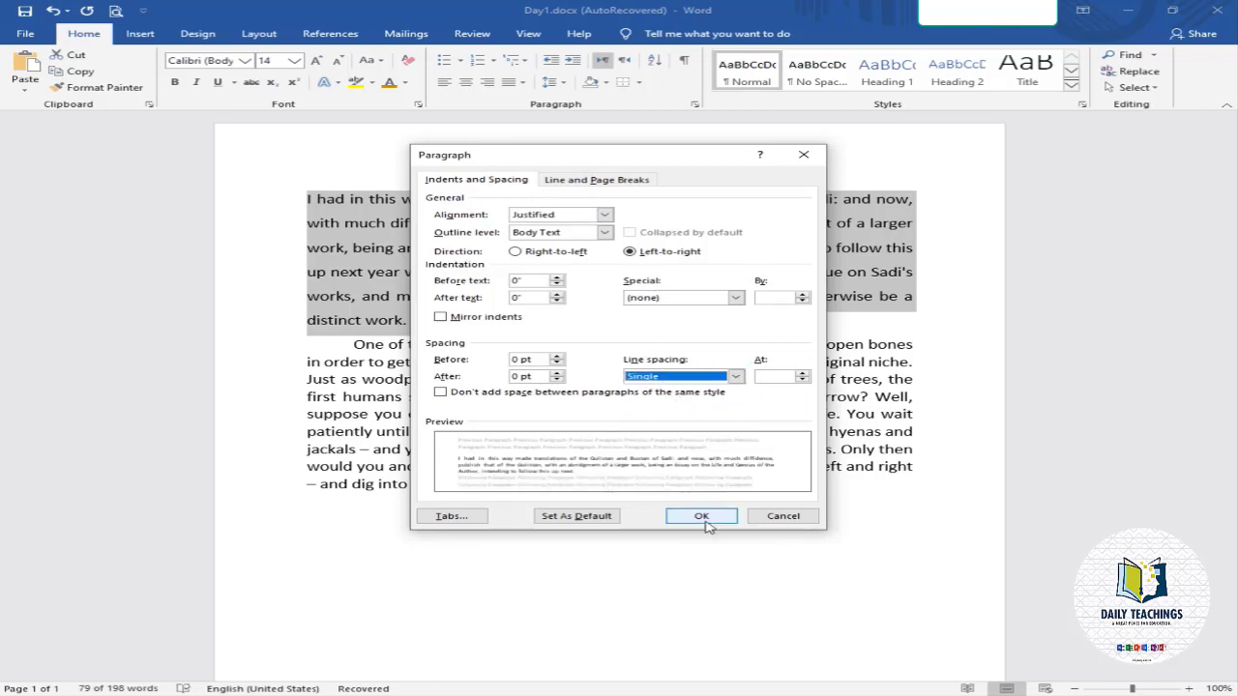
{"action": "left_click", "coordinate": [704, 516]}
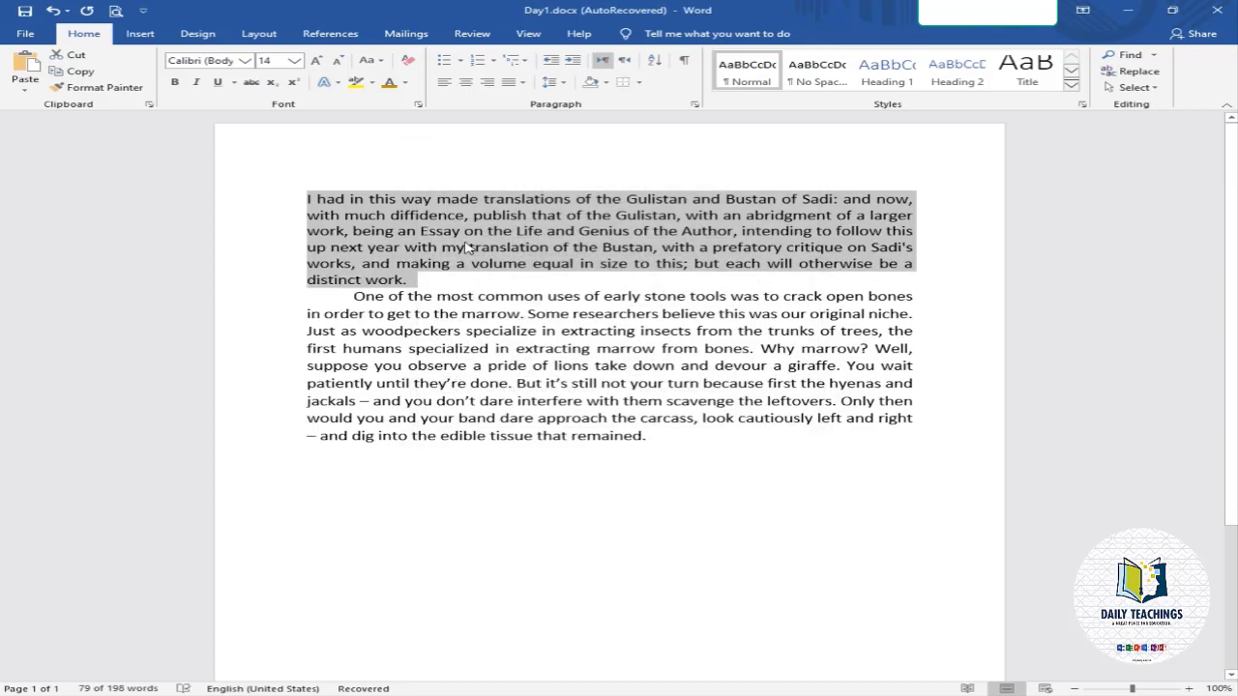